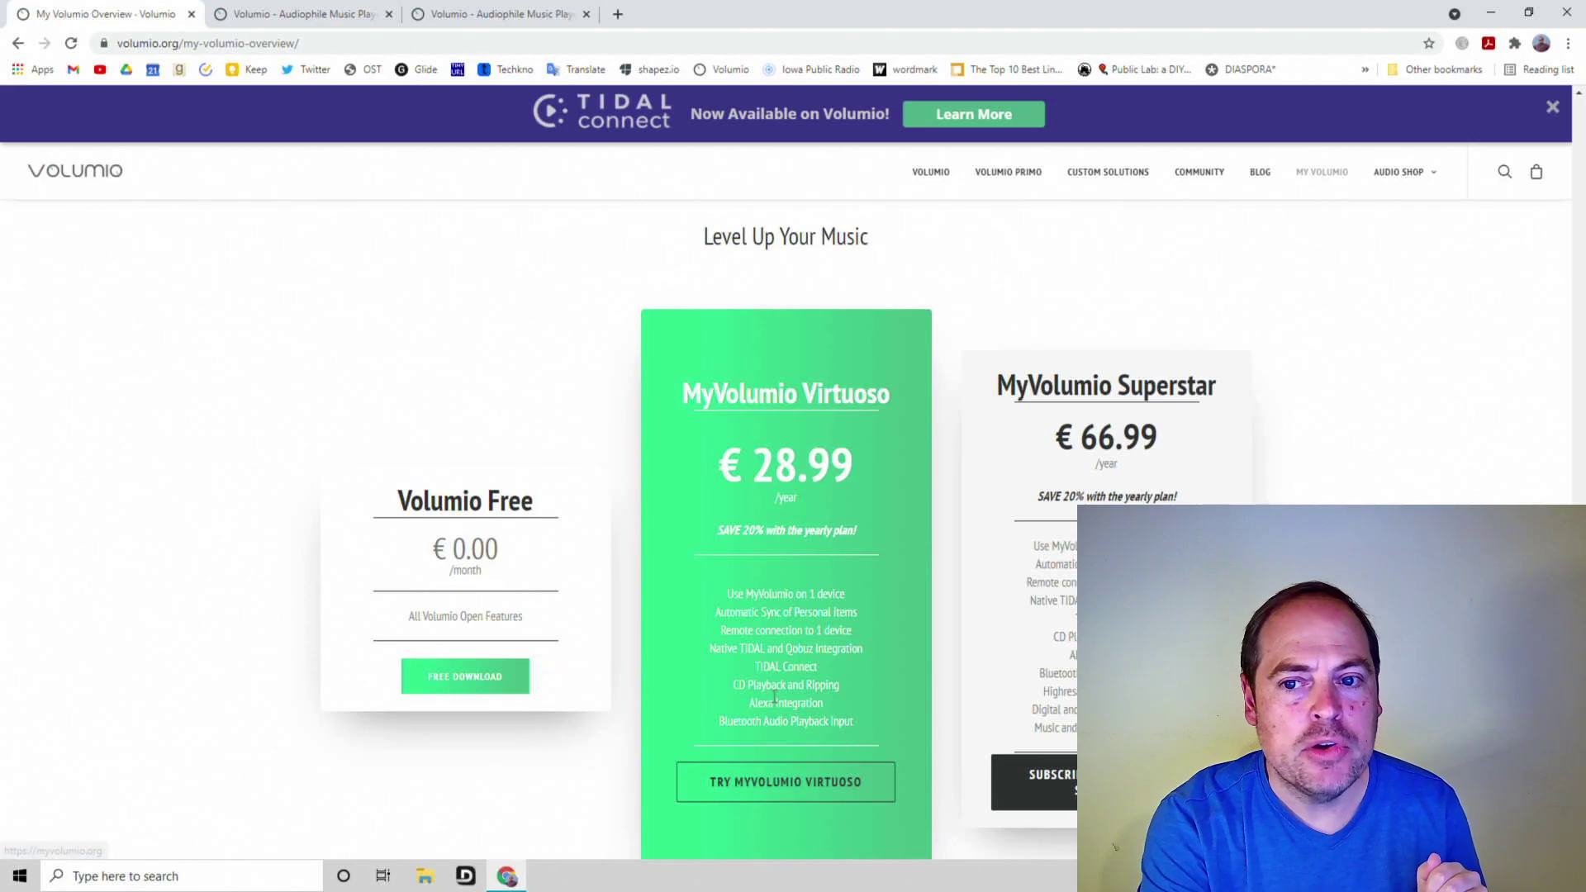
- Subscribe to the yearly MyVolumio Virtuoso plan with Indonesia as the location, paying by card, and open the account profile
scroll(773, 702, up, 10)
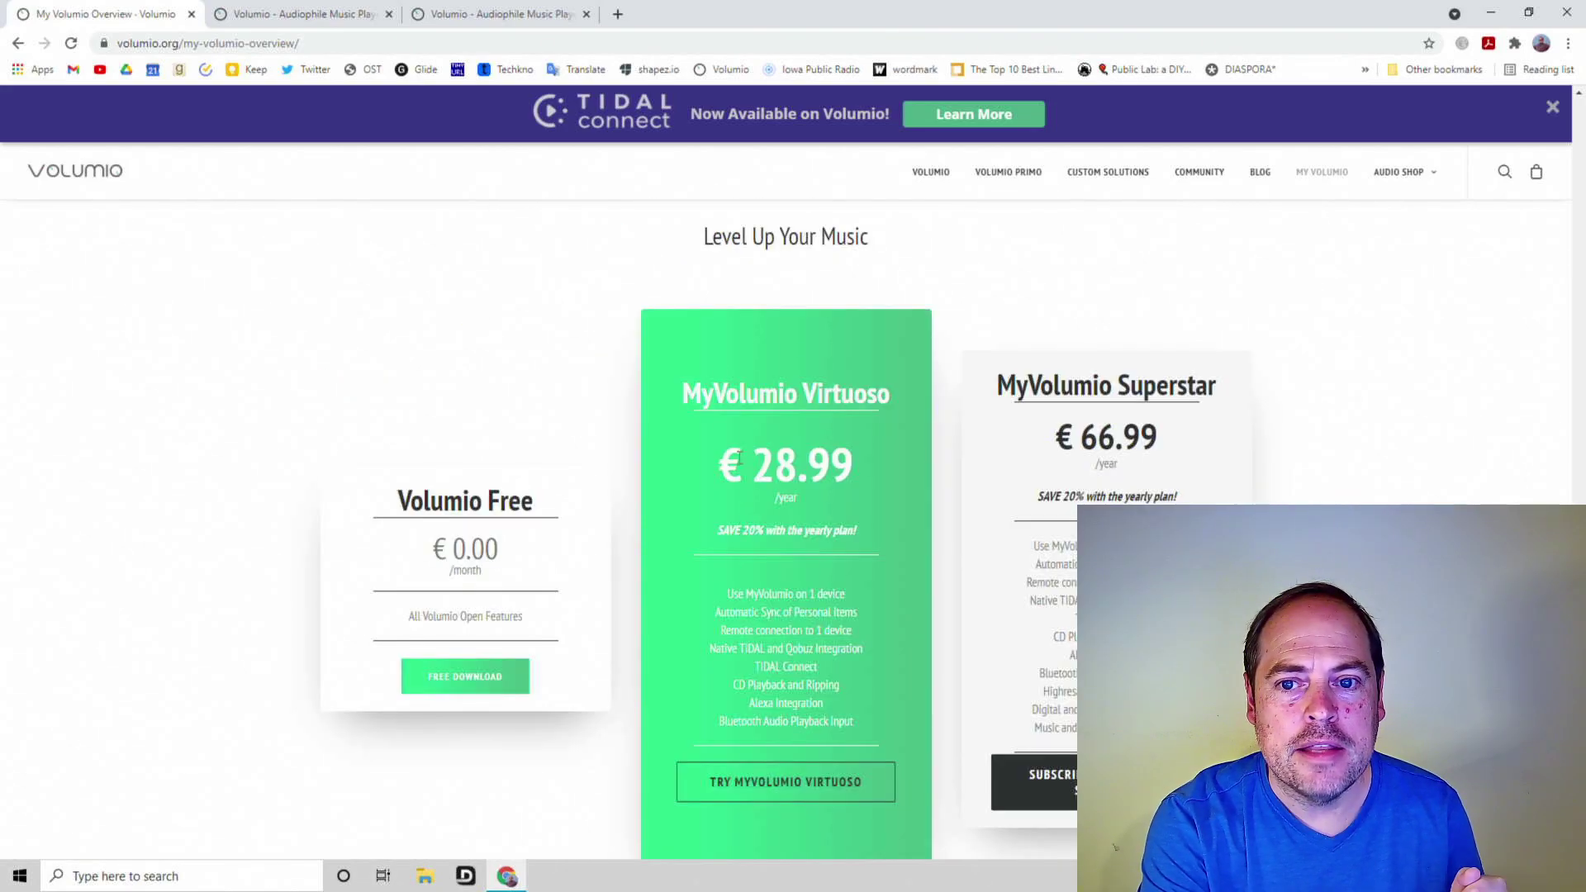
click(444, 15)
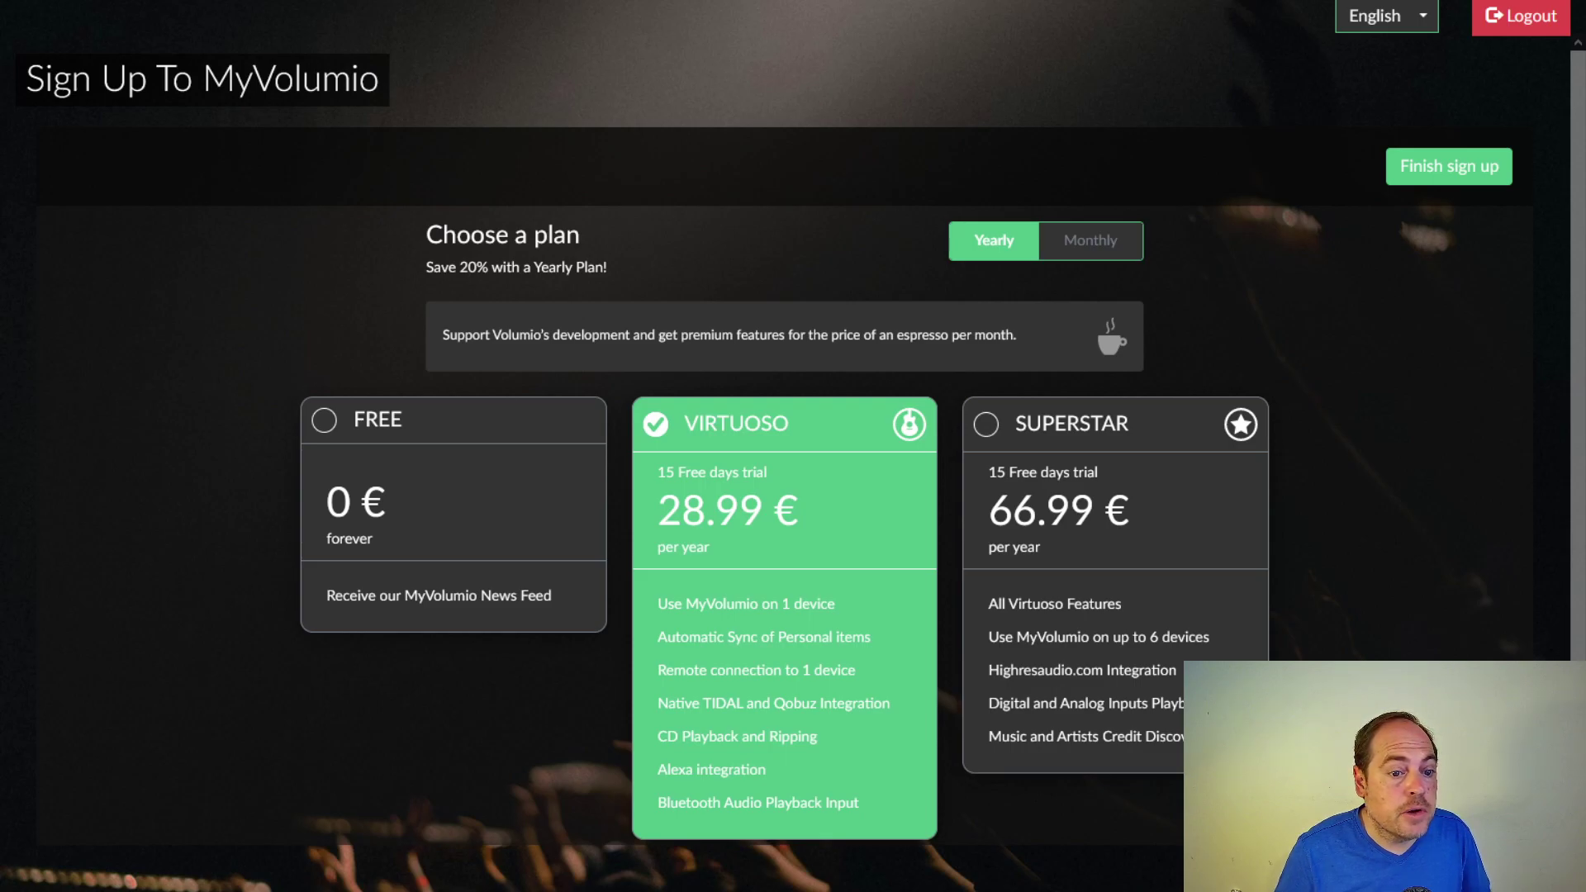
click(731, 570)
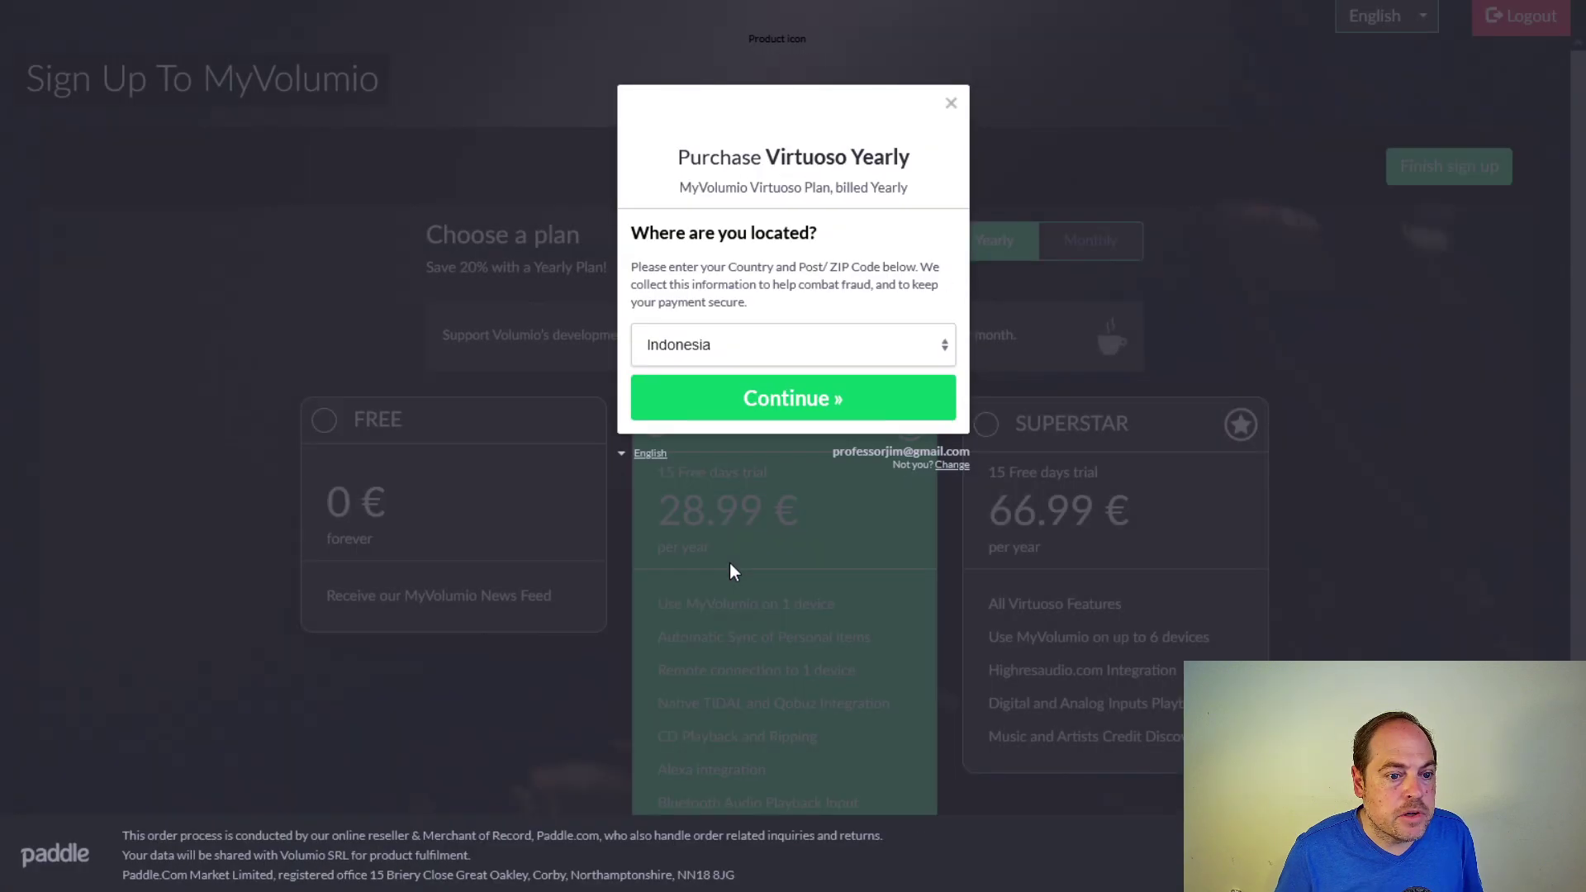
click(780, 398)
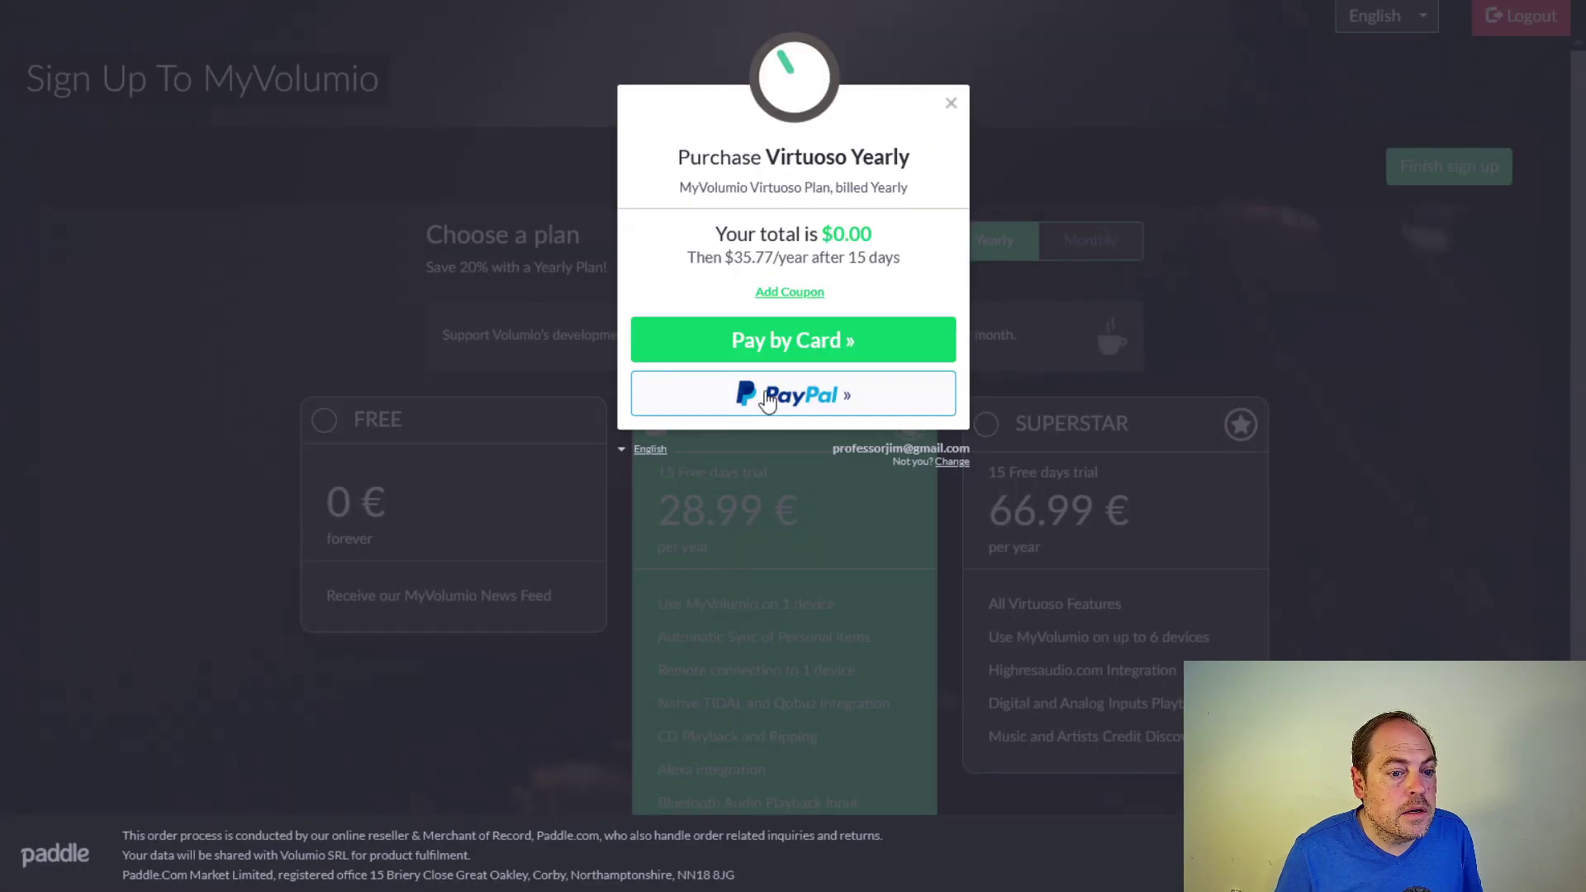
click(763, 345)
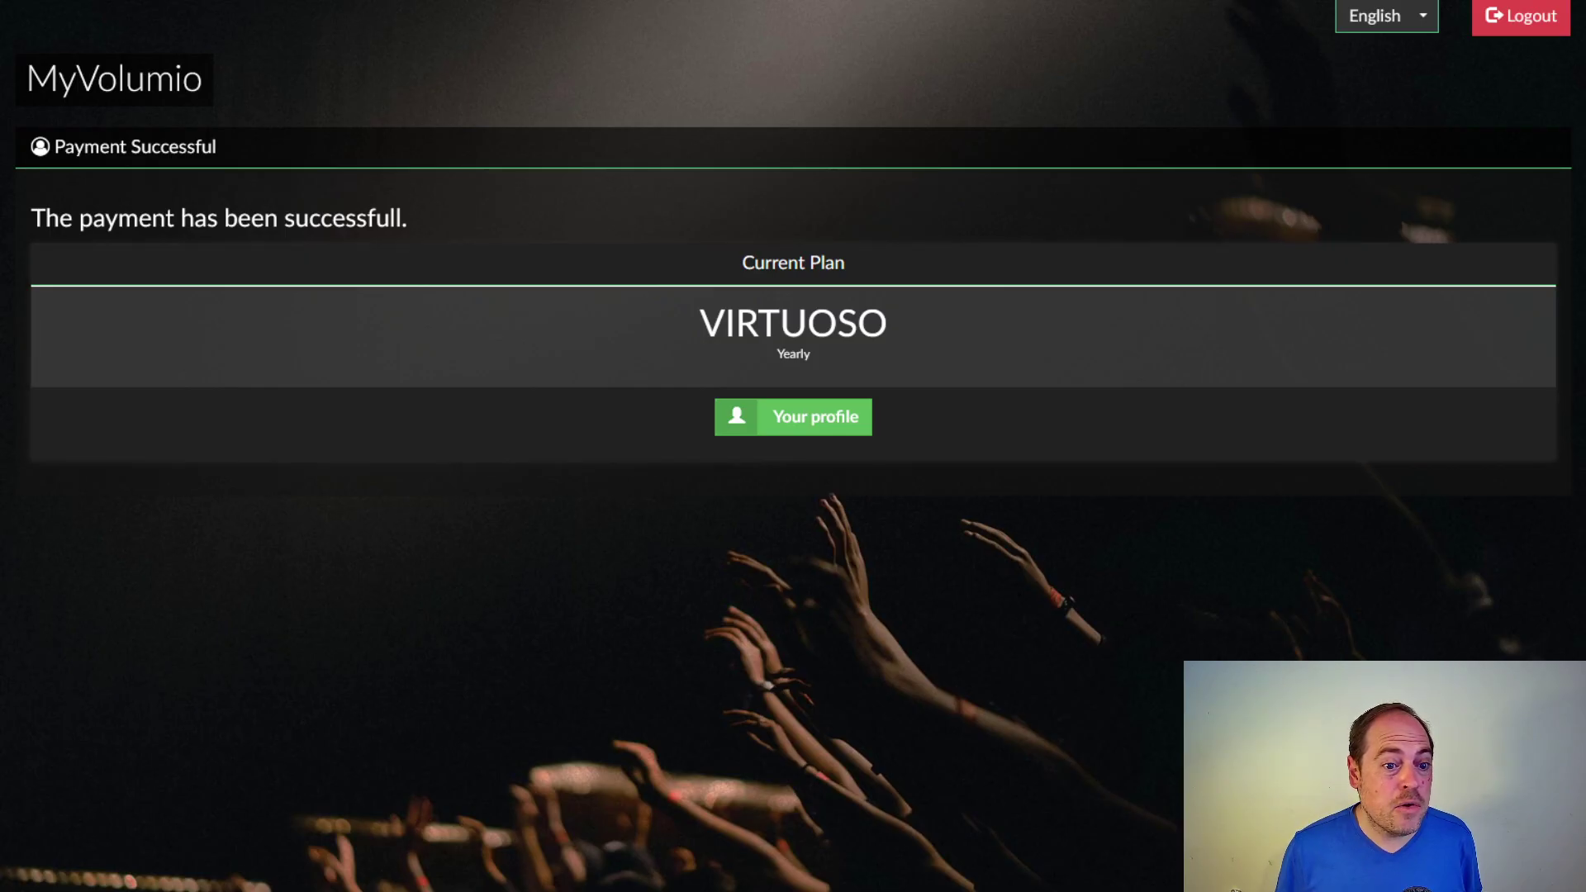
click(744, 417)
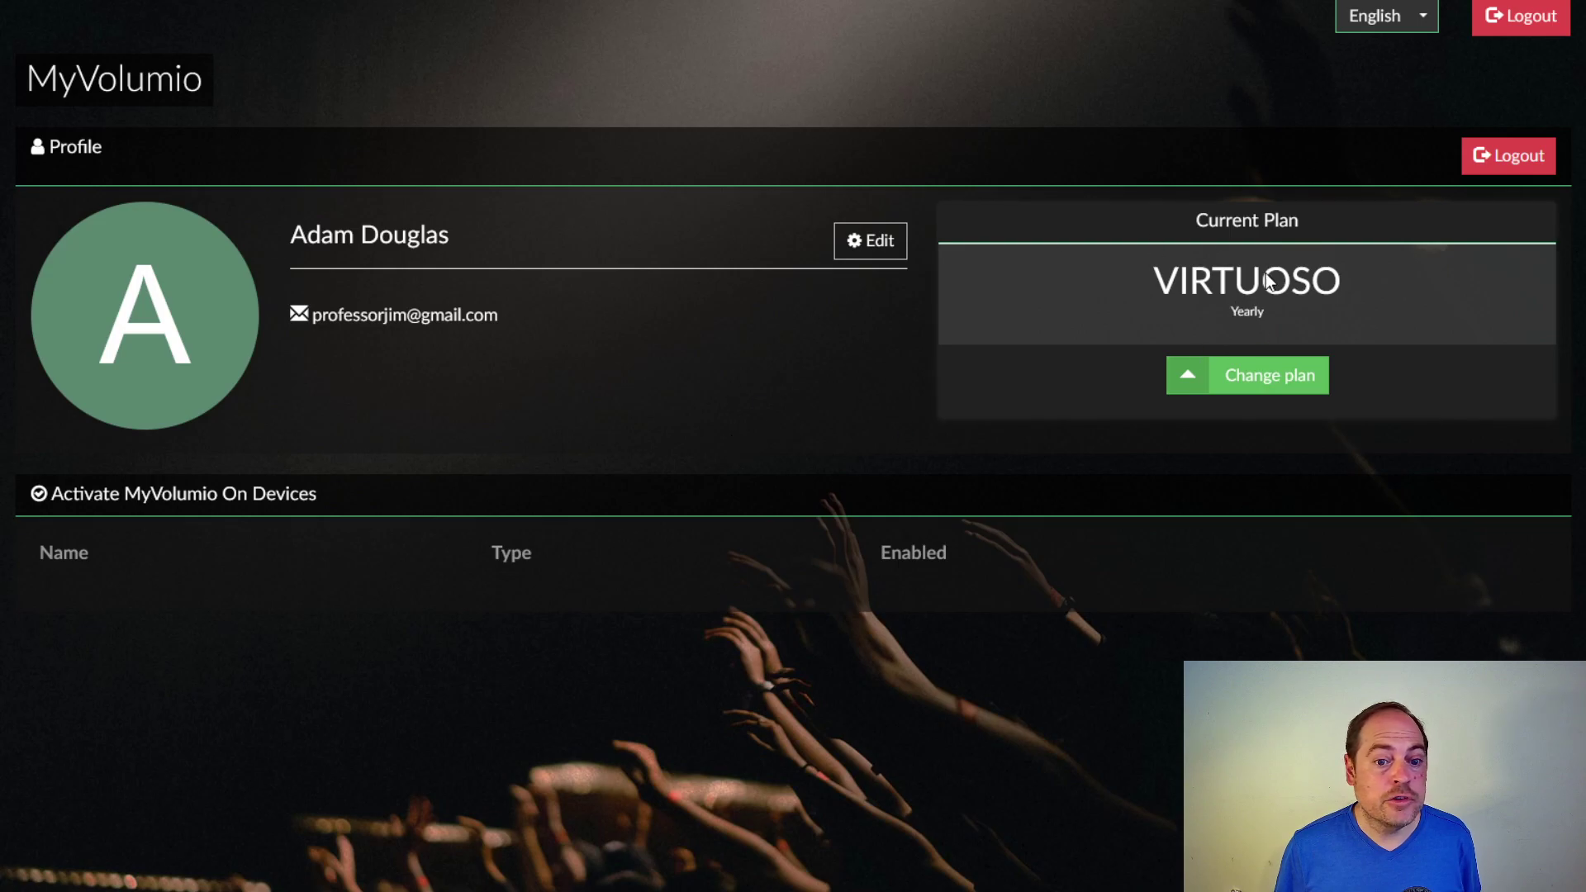
click(256, 17)
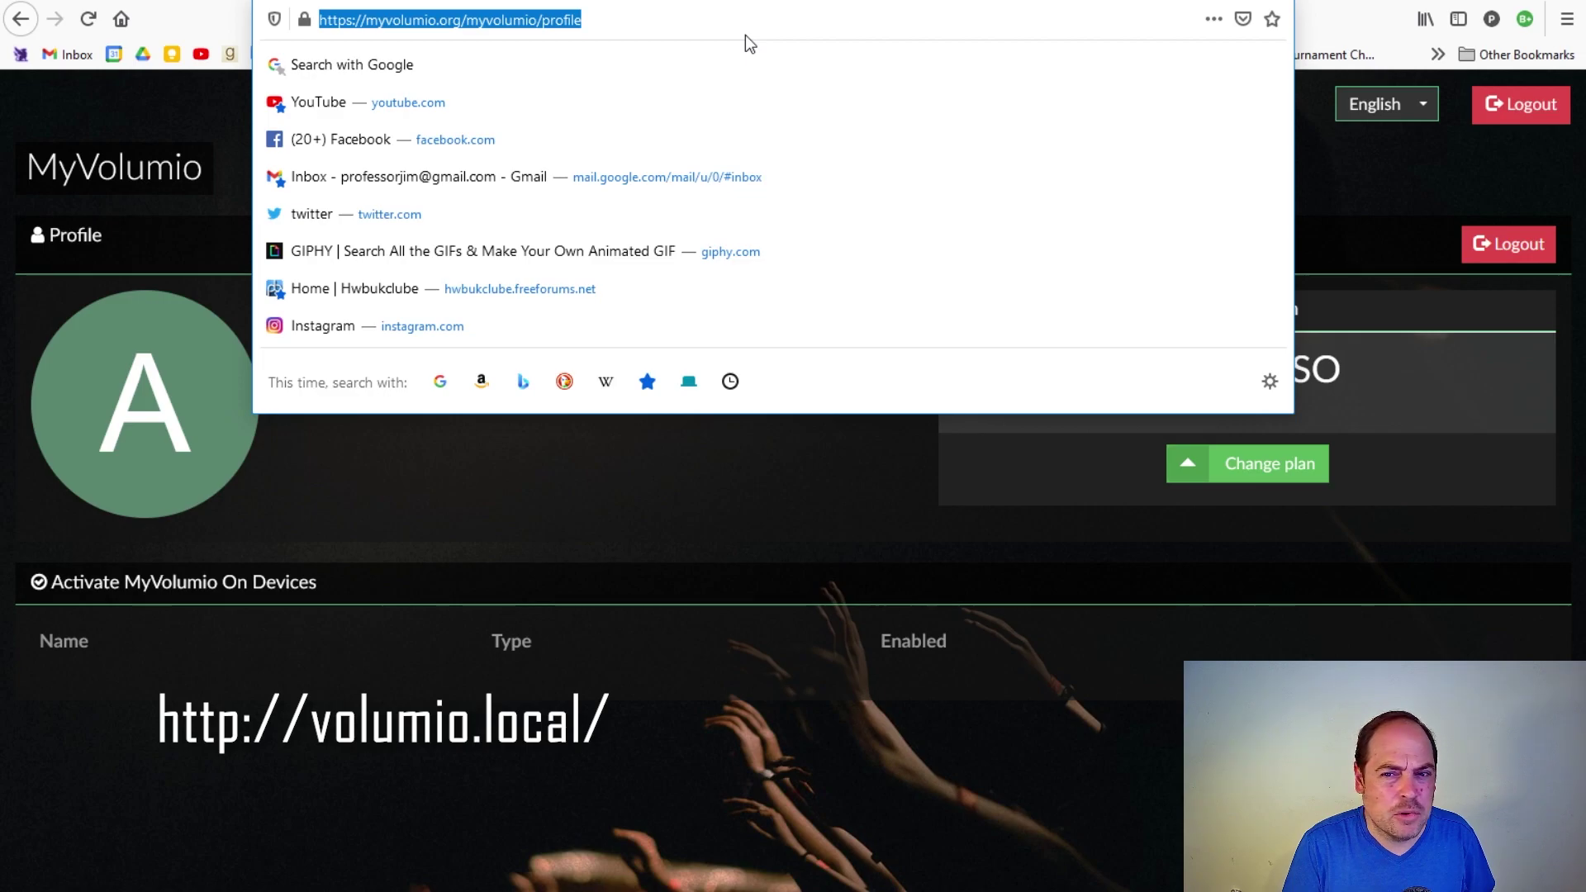
text(digimusic.local/)
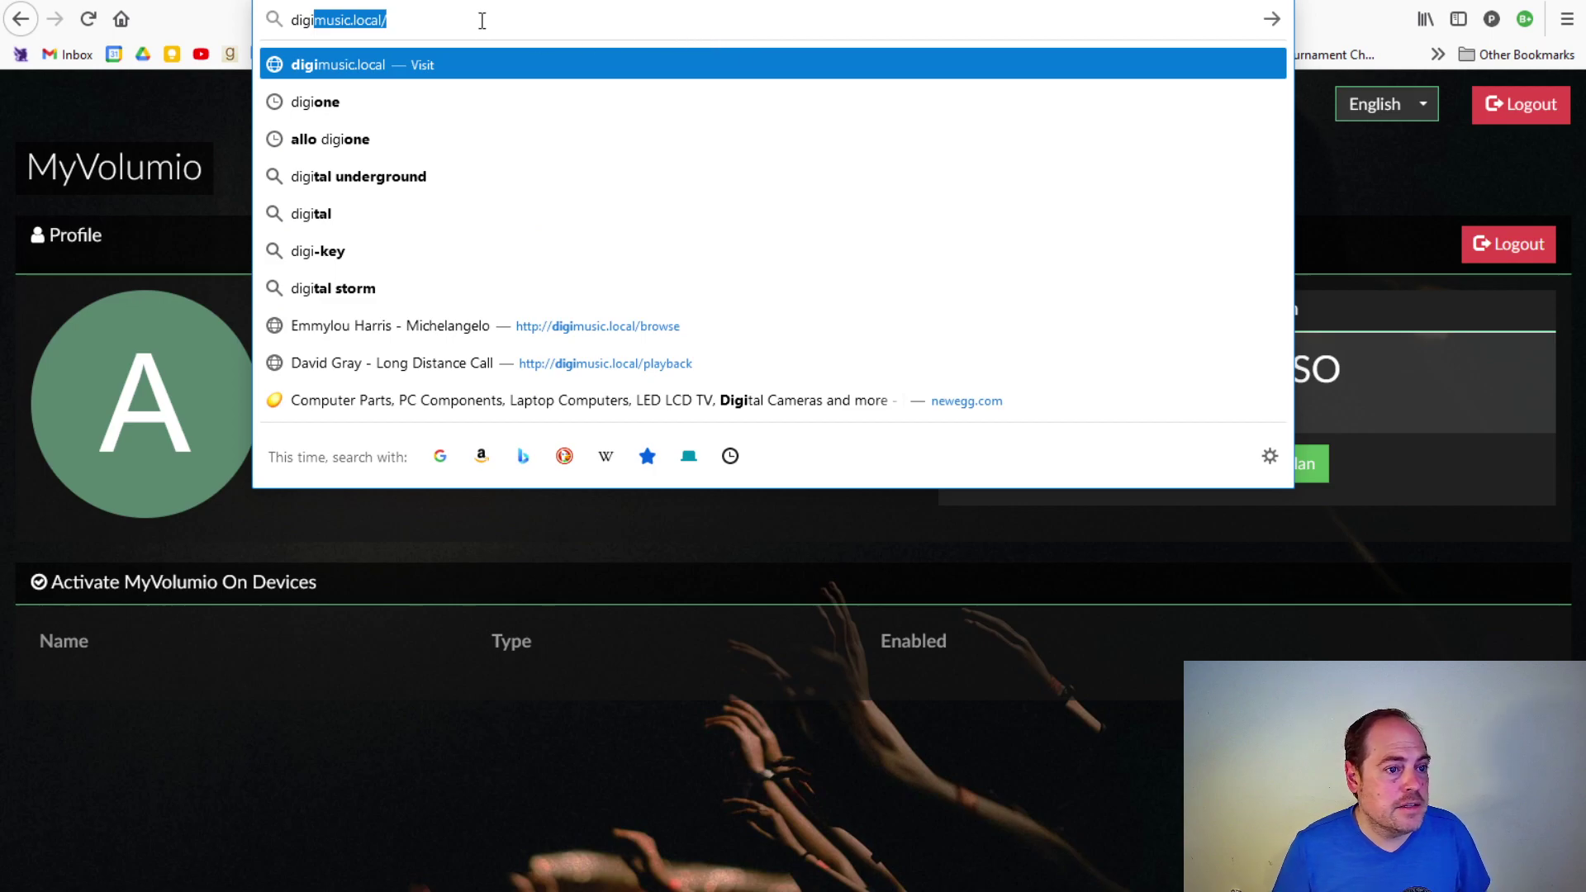
key(Home)
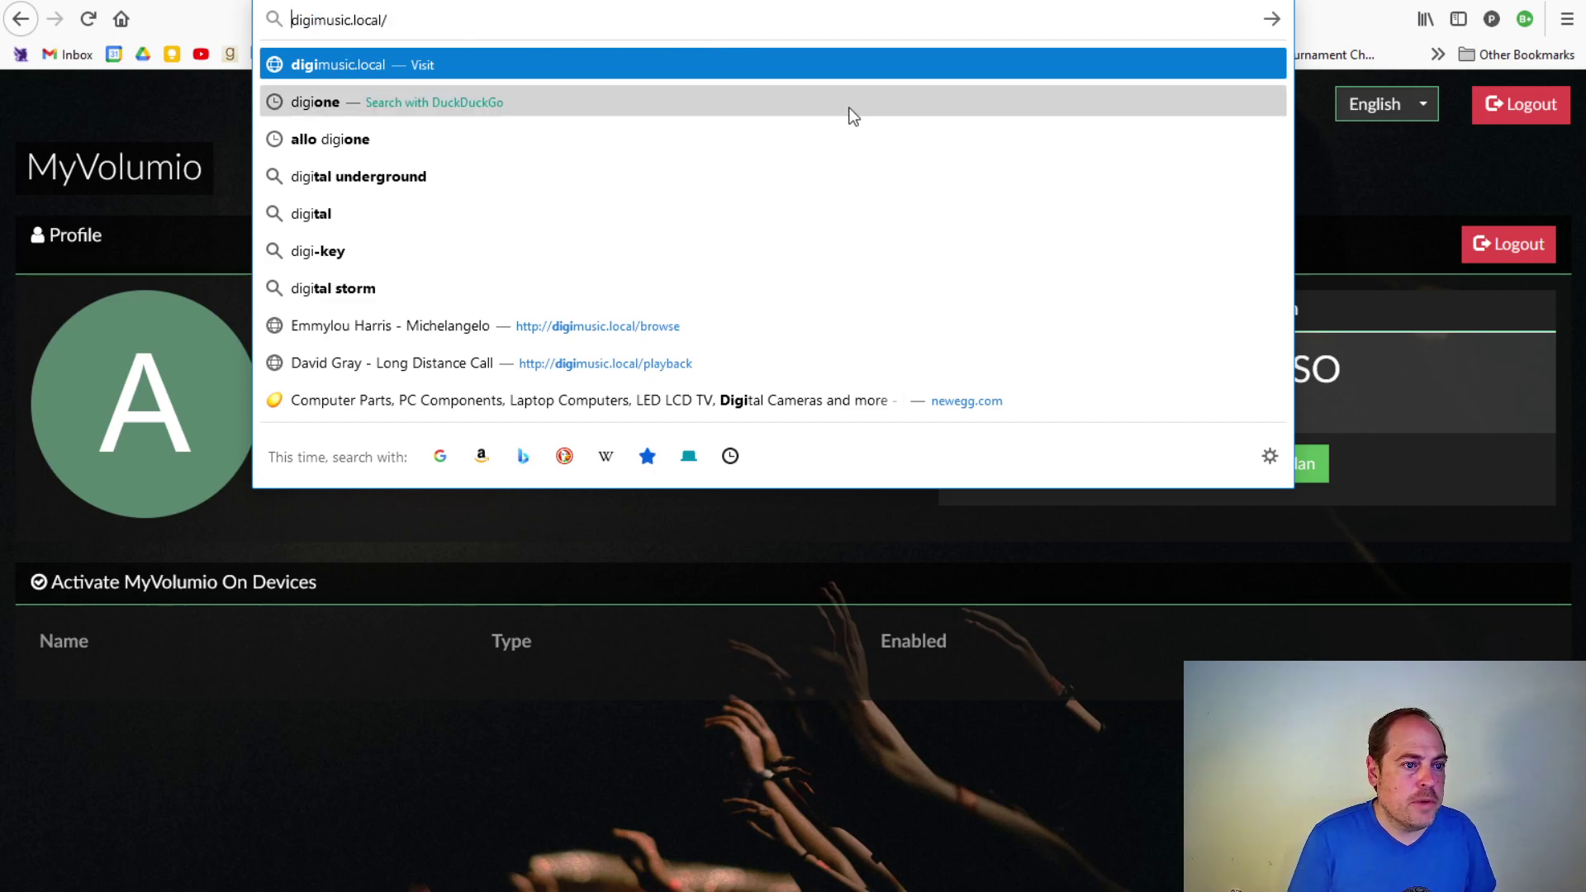
text(http://)
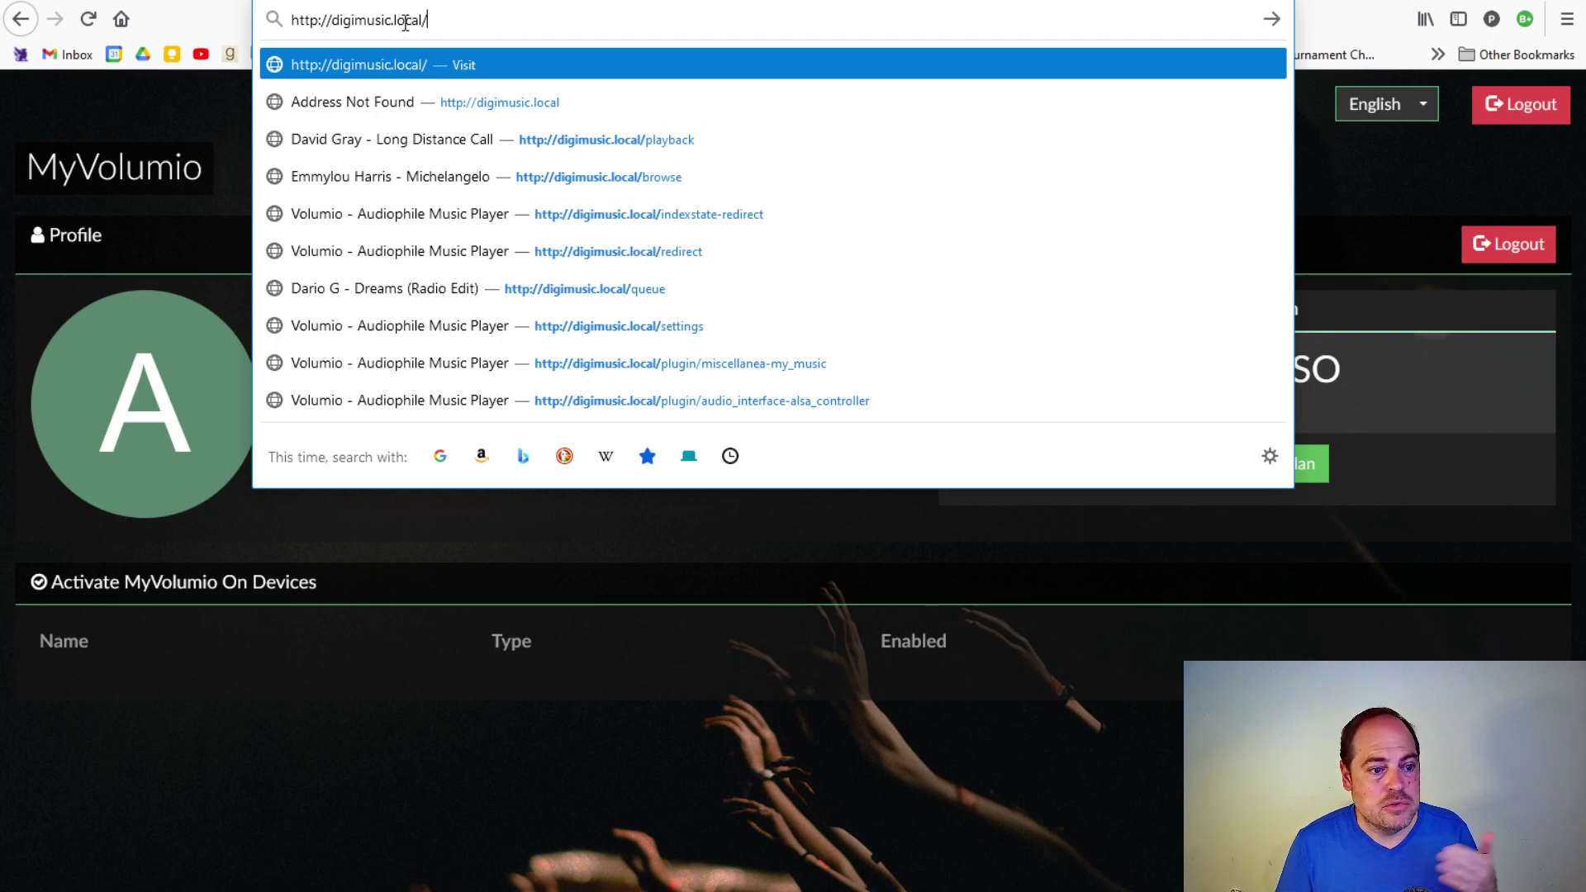
click(385, 65)
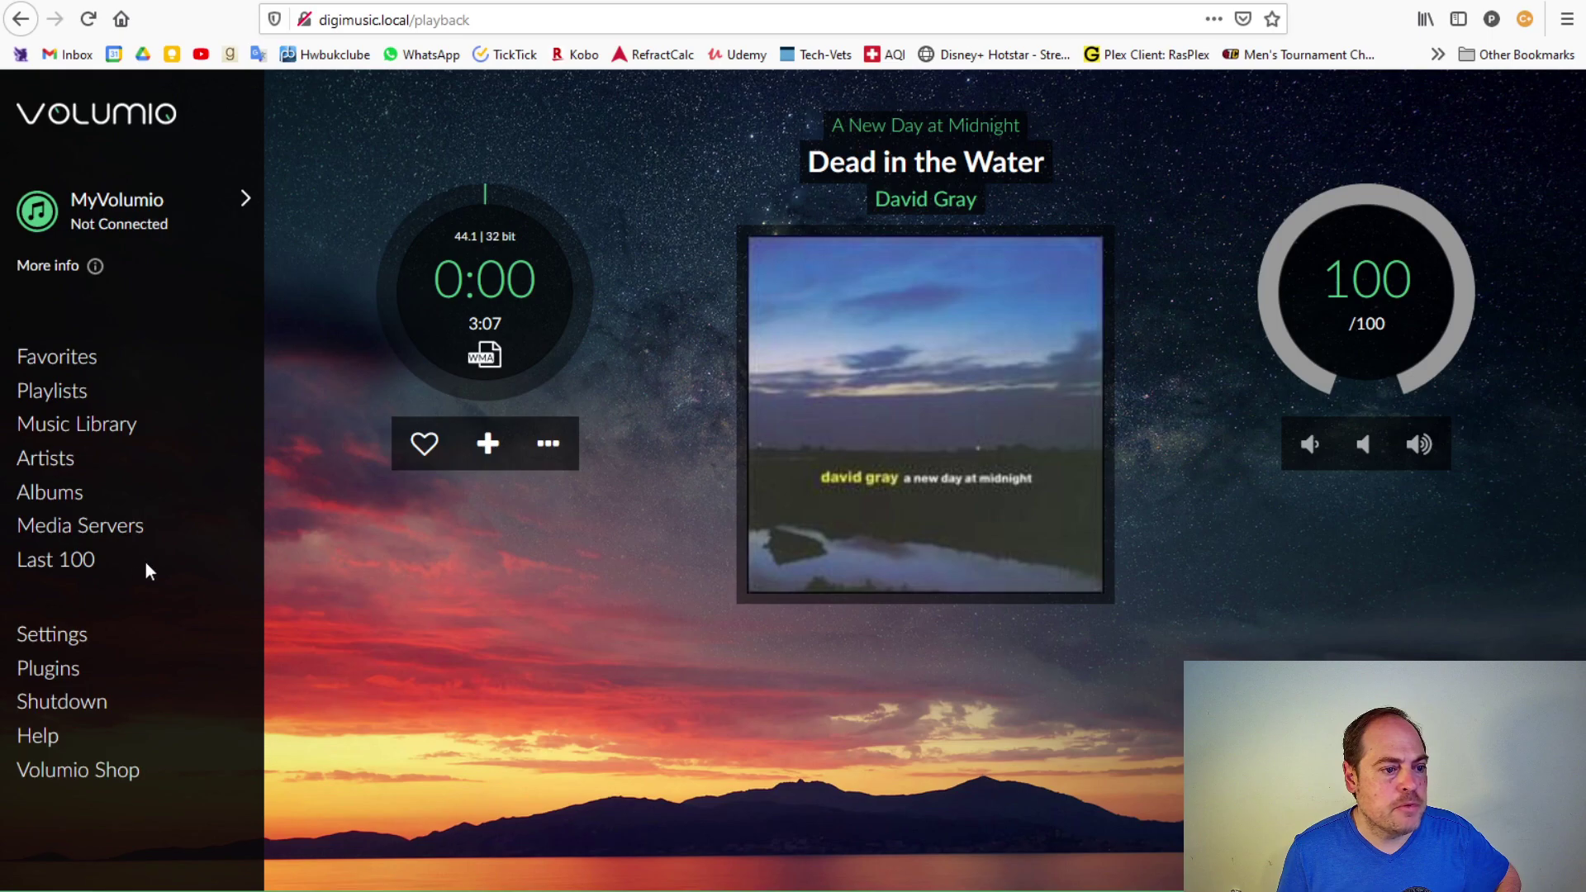
- View the album library, and log the digimusic player in to the existing MyVolumio account
click(66, 497)
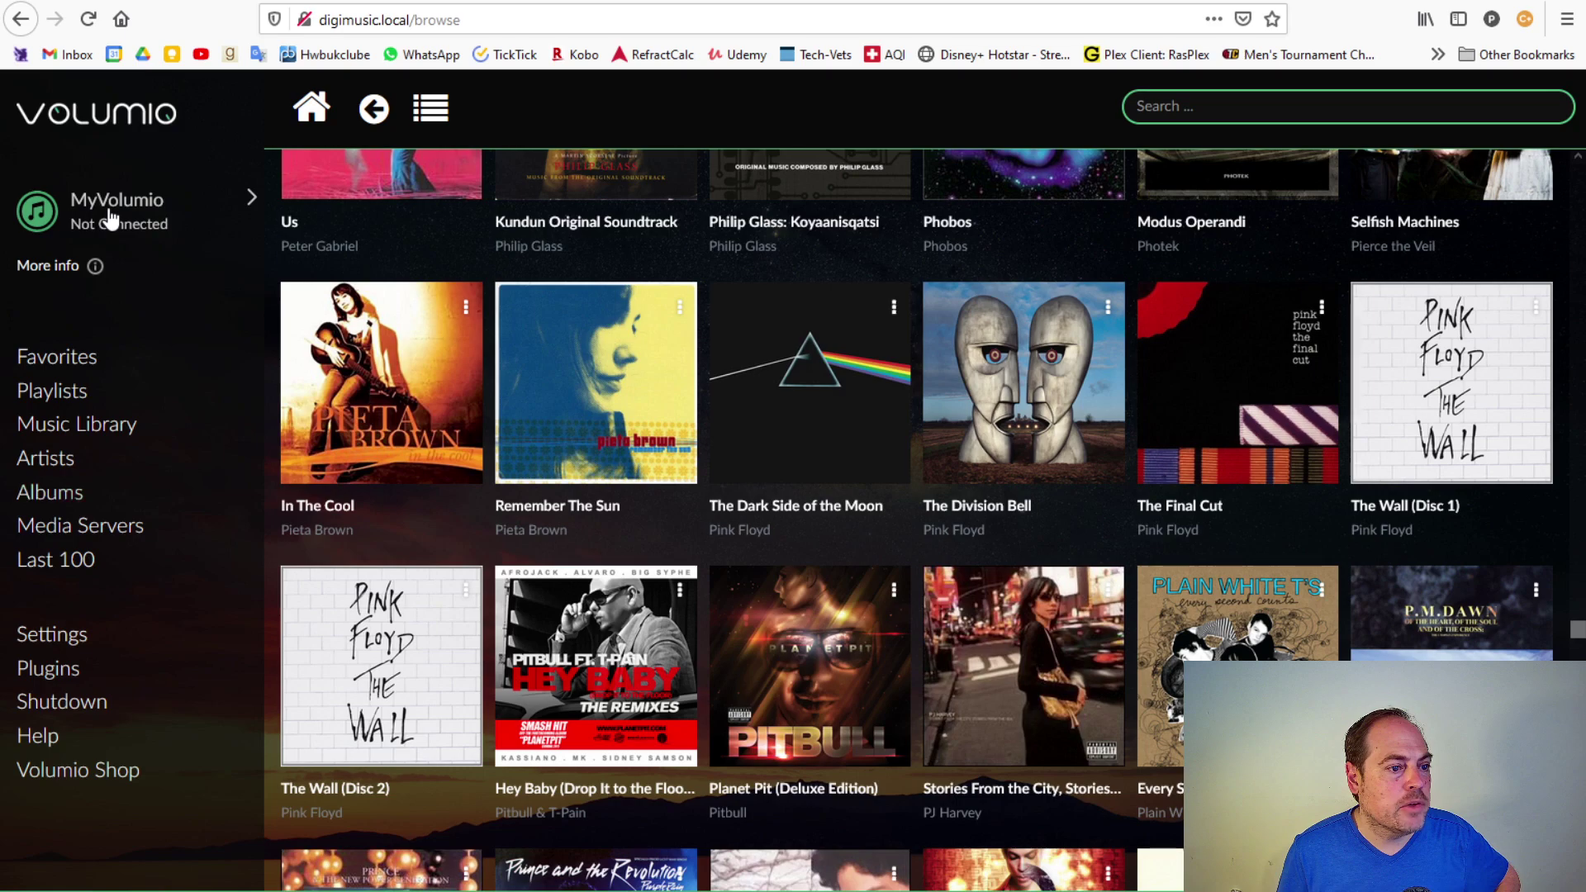
click(106, 212)
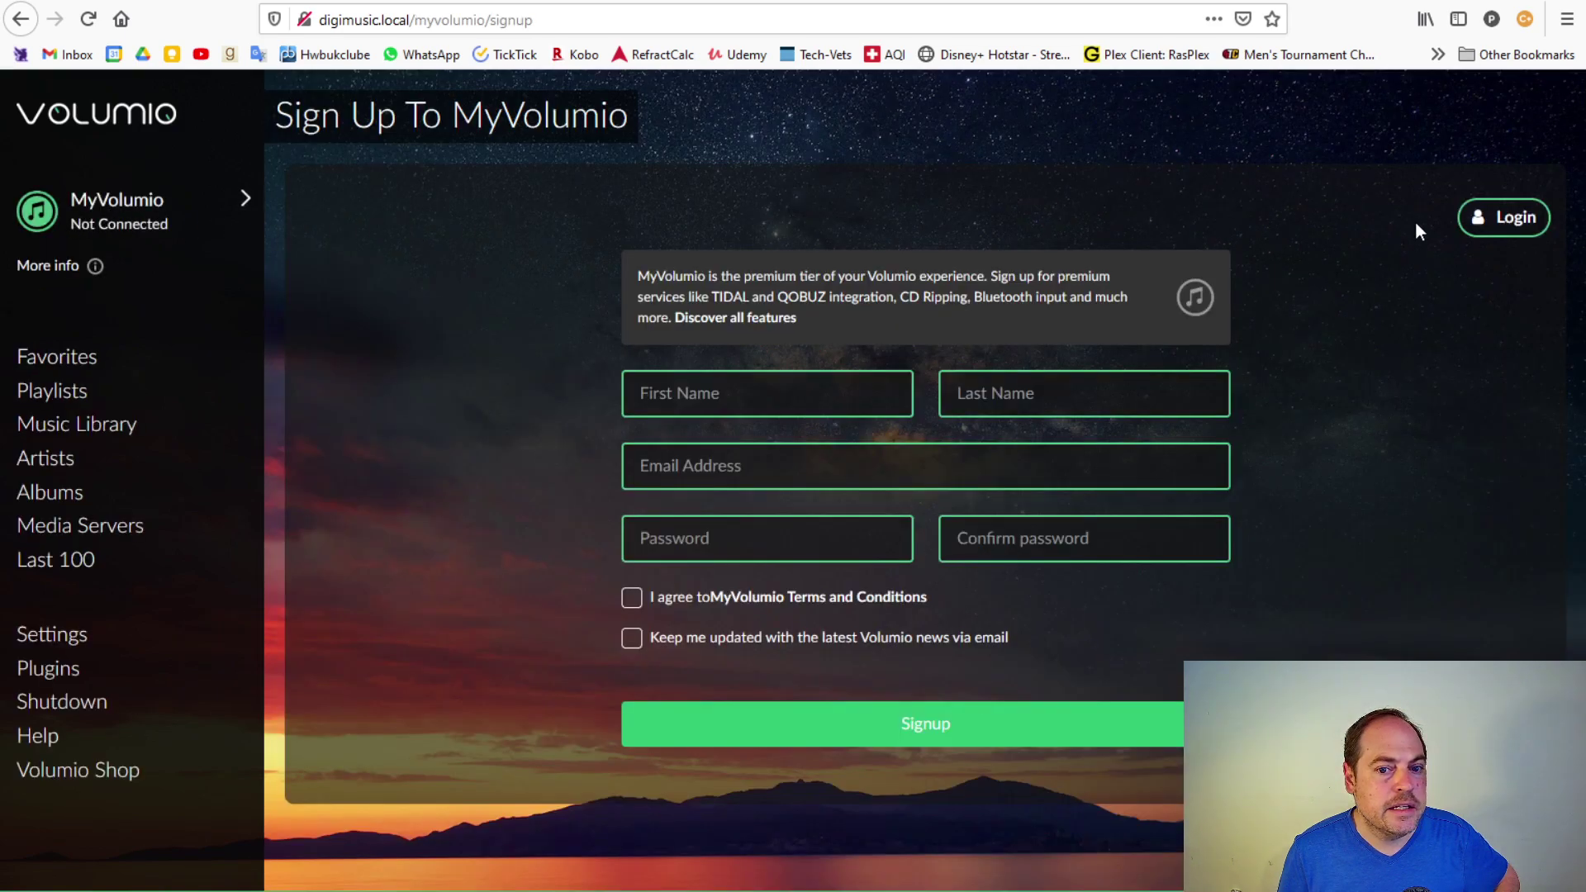
click(1510, 217)
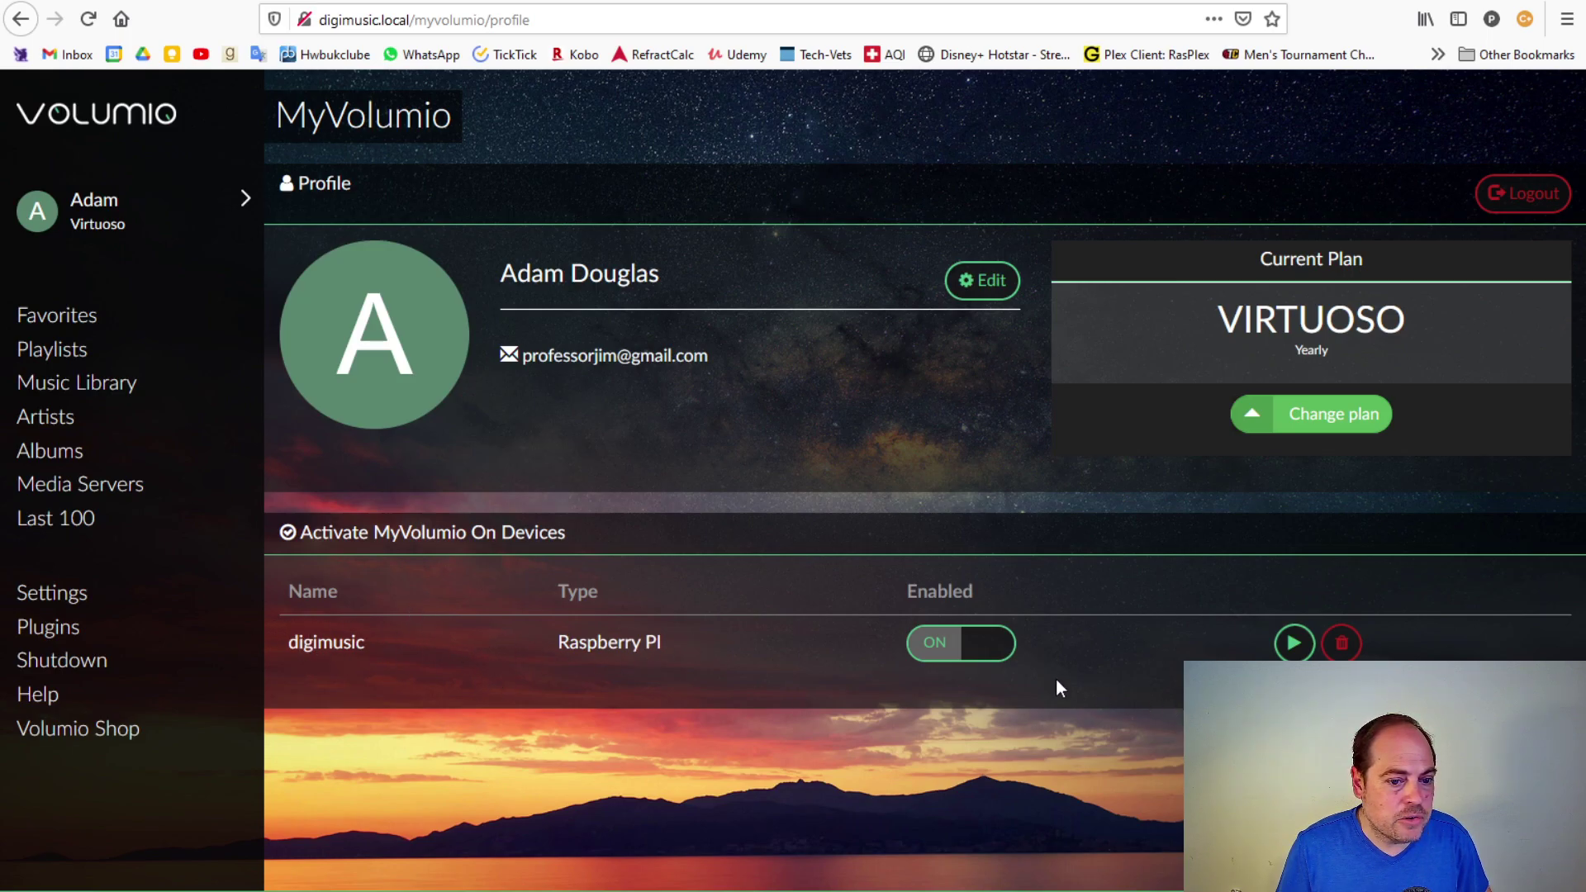
click(1294, 644)
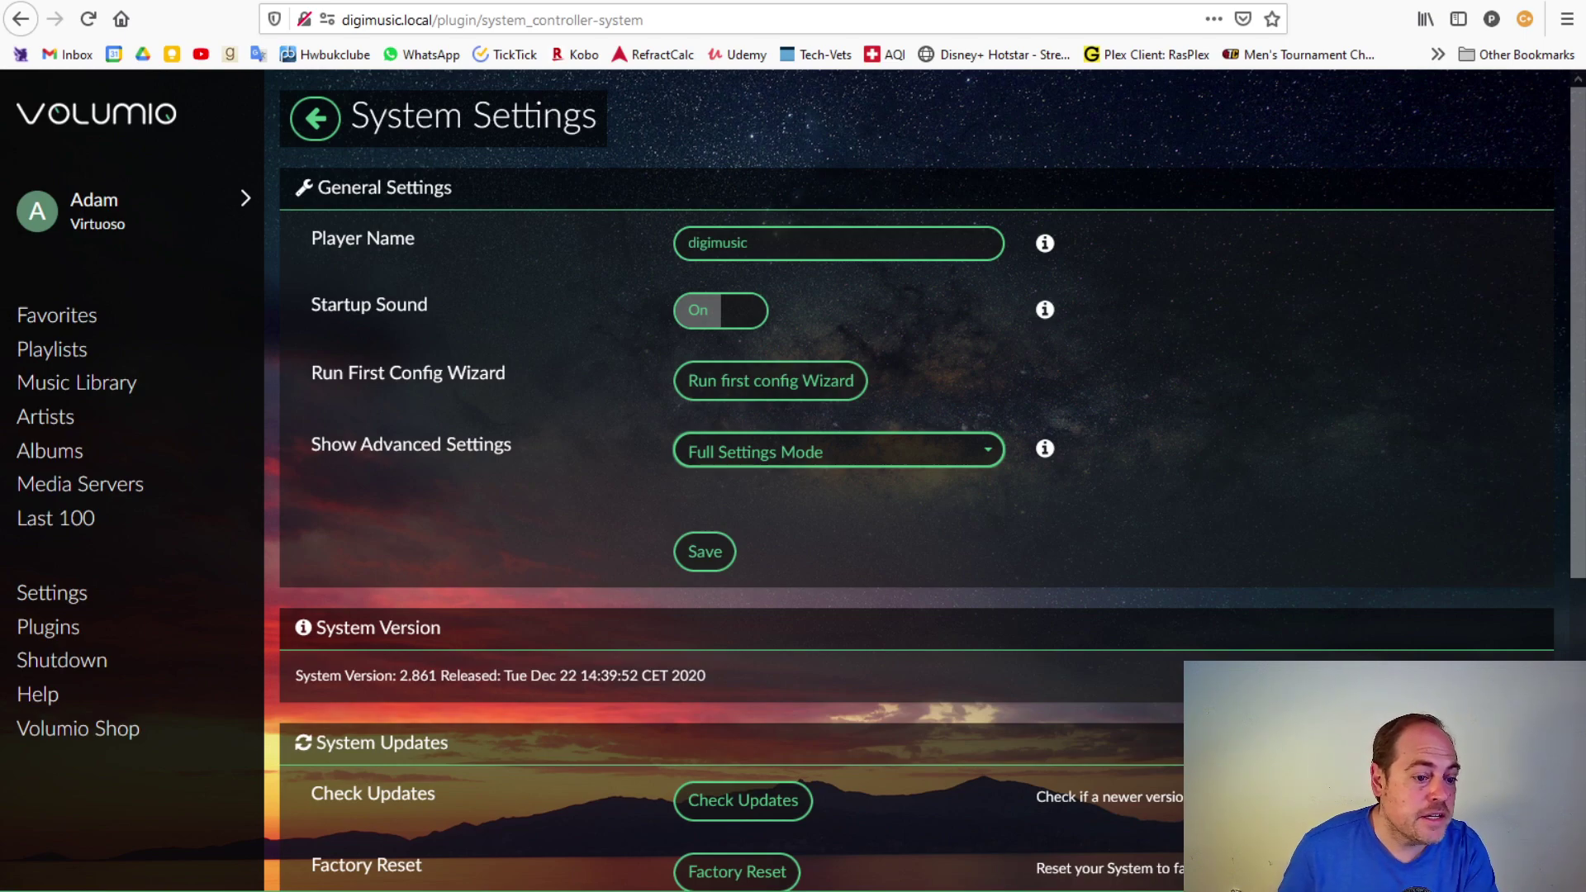
- Check for updates in the player's System settings, install update v2.882, and reload the page
scroll(917, 479, down, 2)
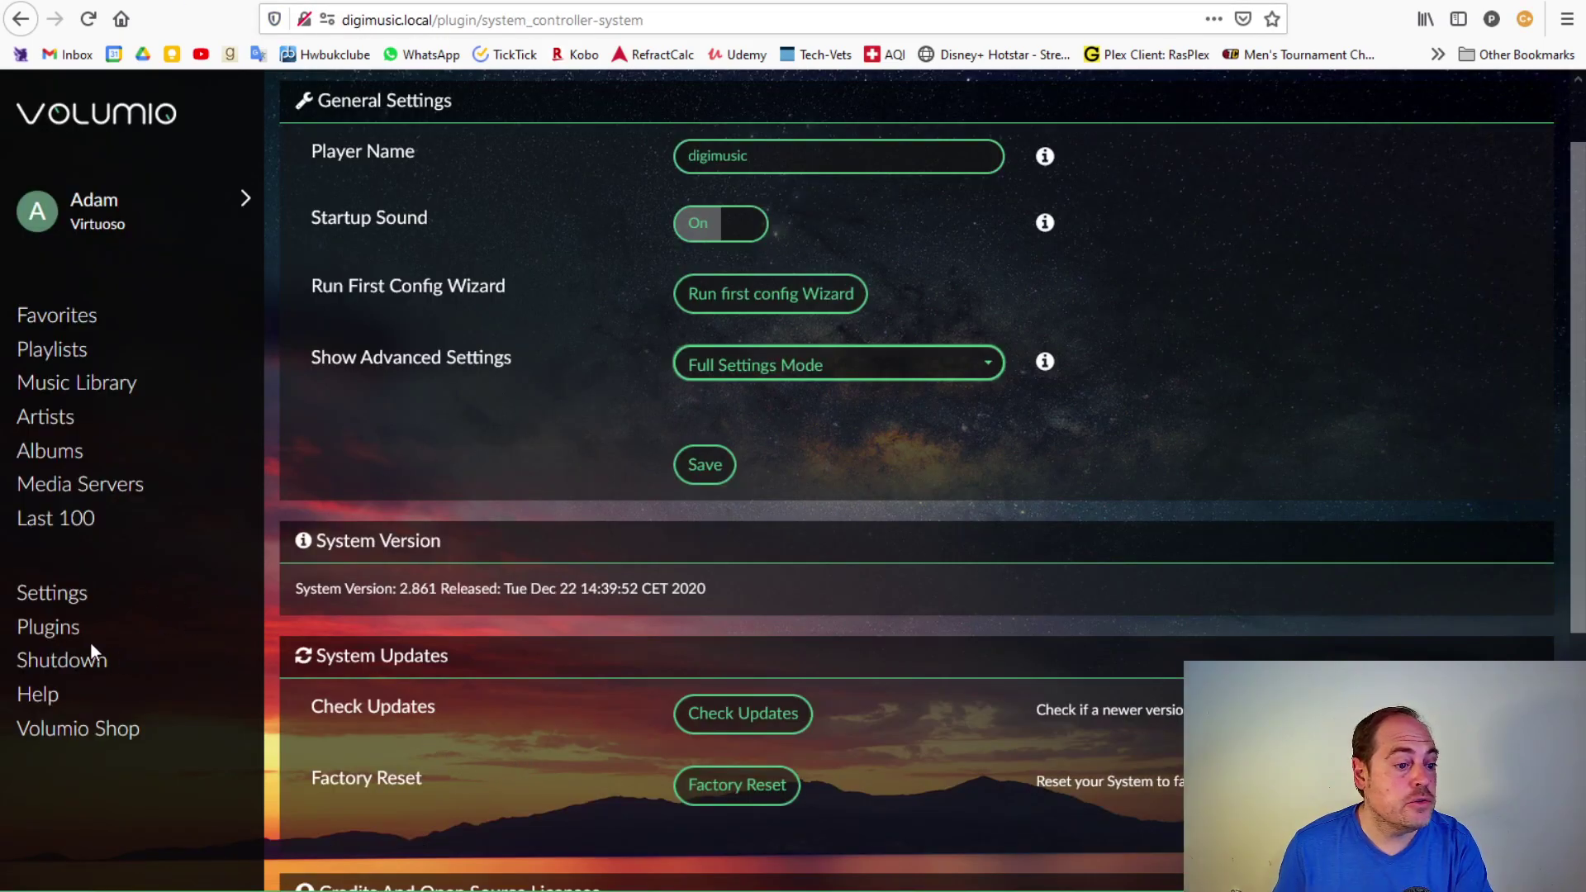
click(53, 595)
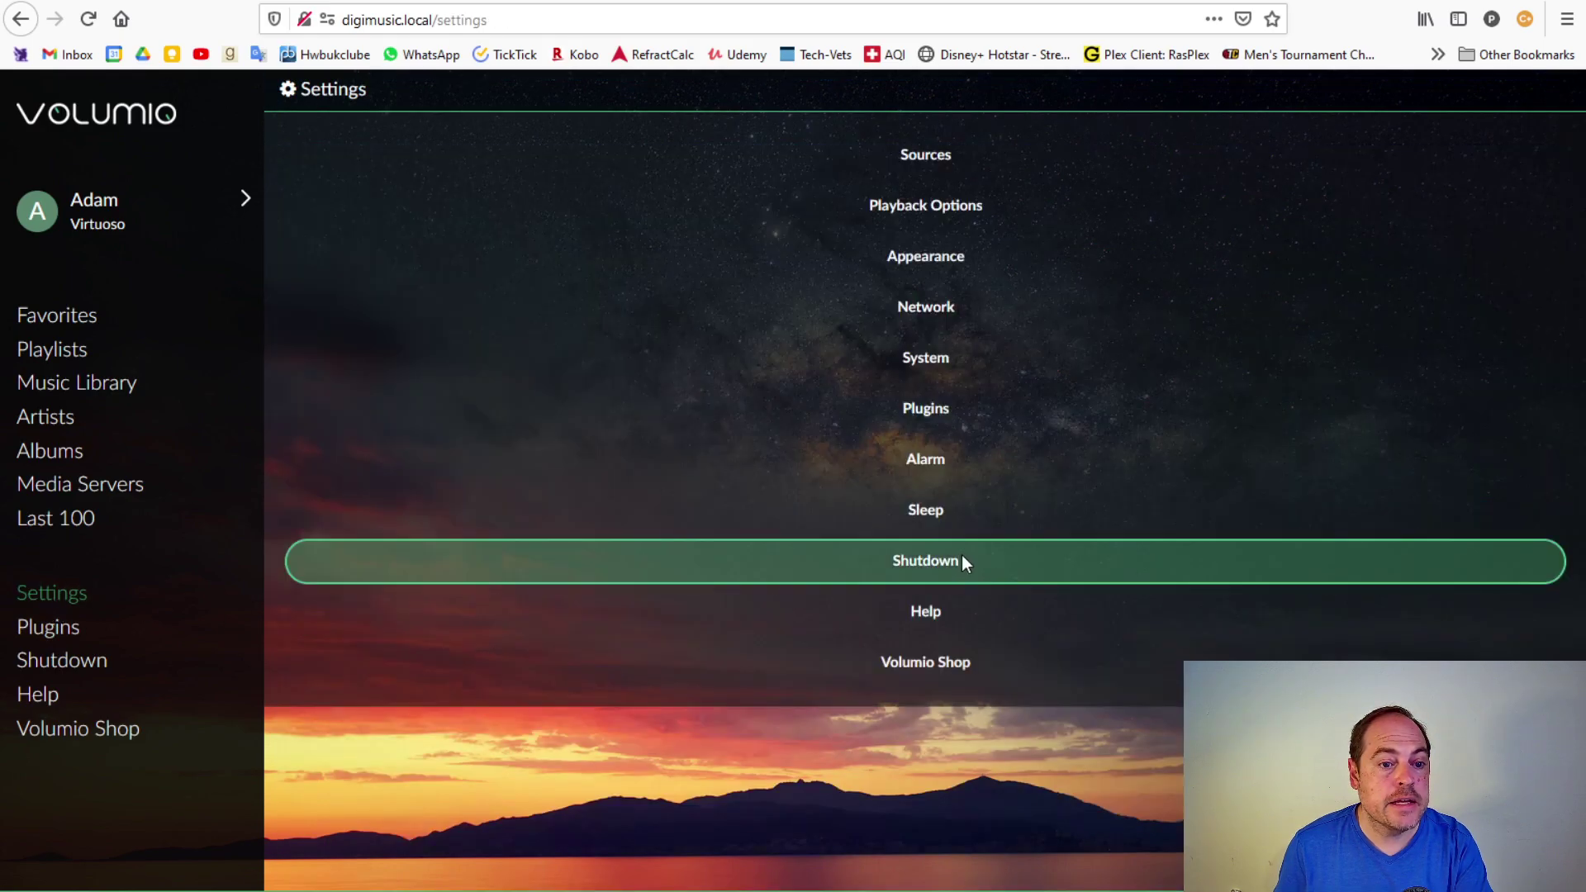
click(914, 350)
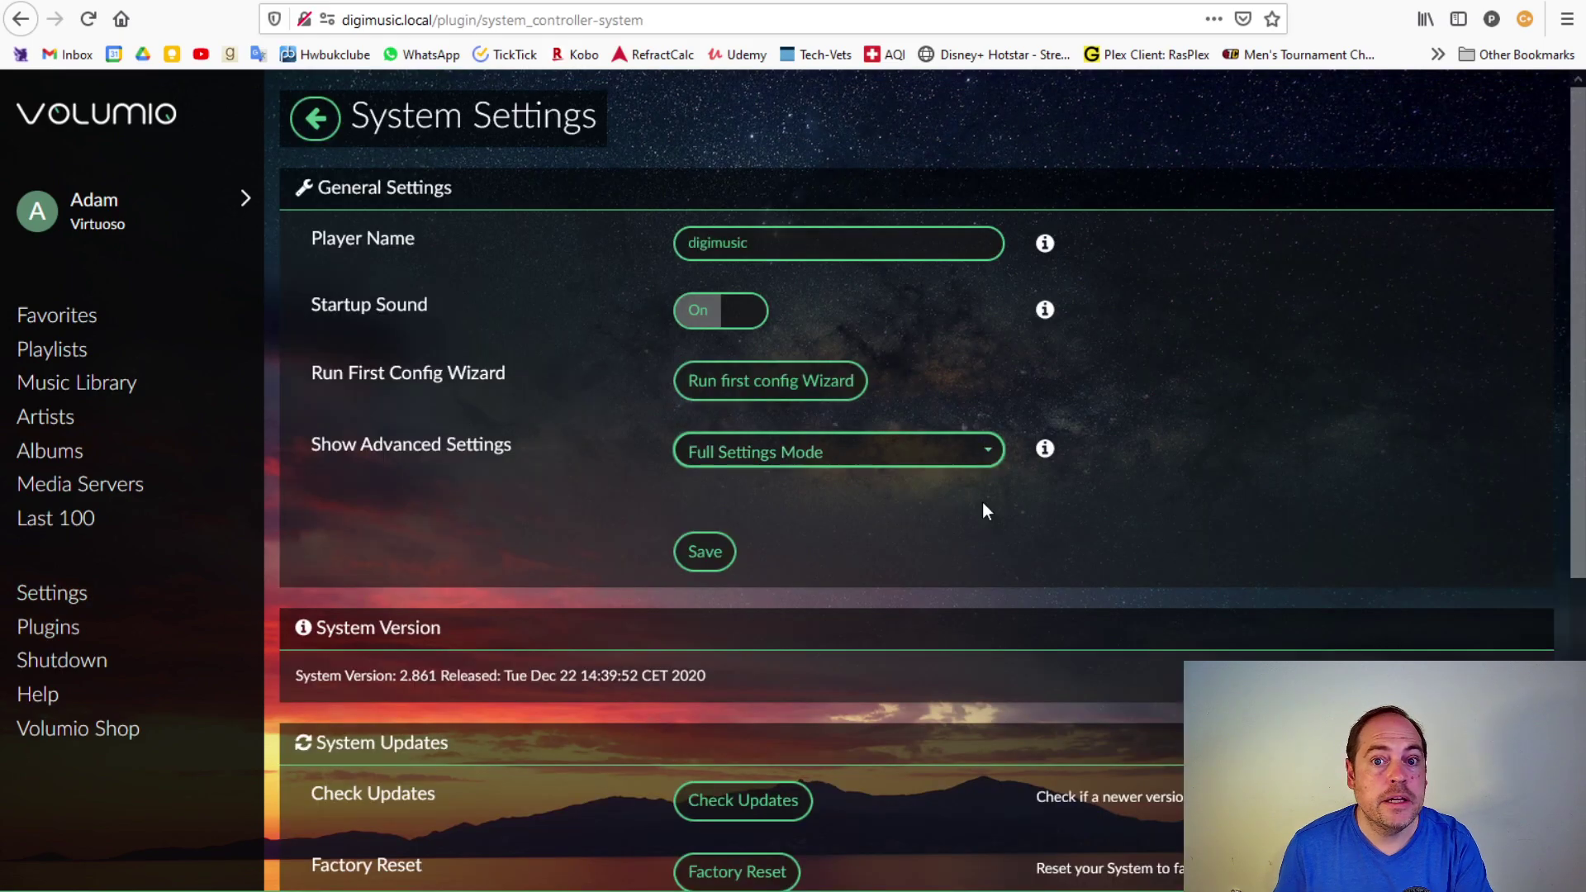
scroll(766, 770, down, 2)
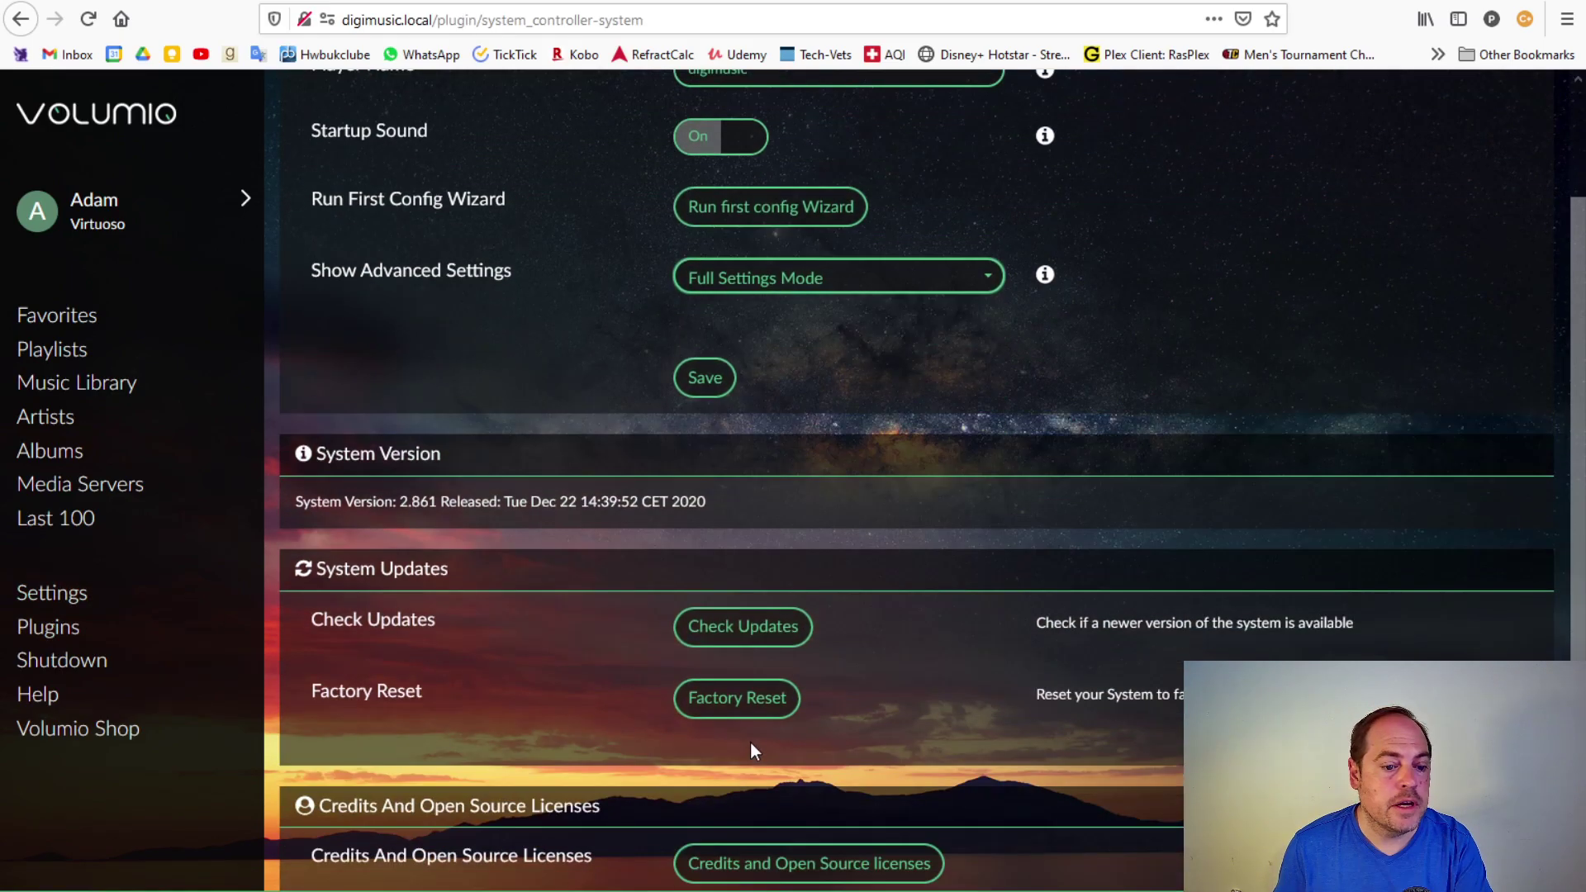
click(751, 633)
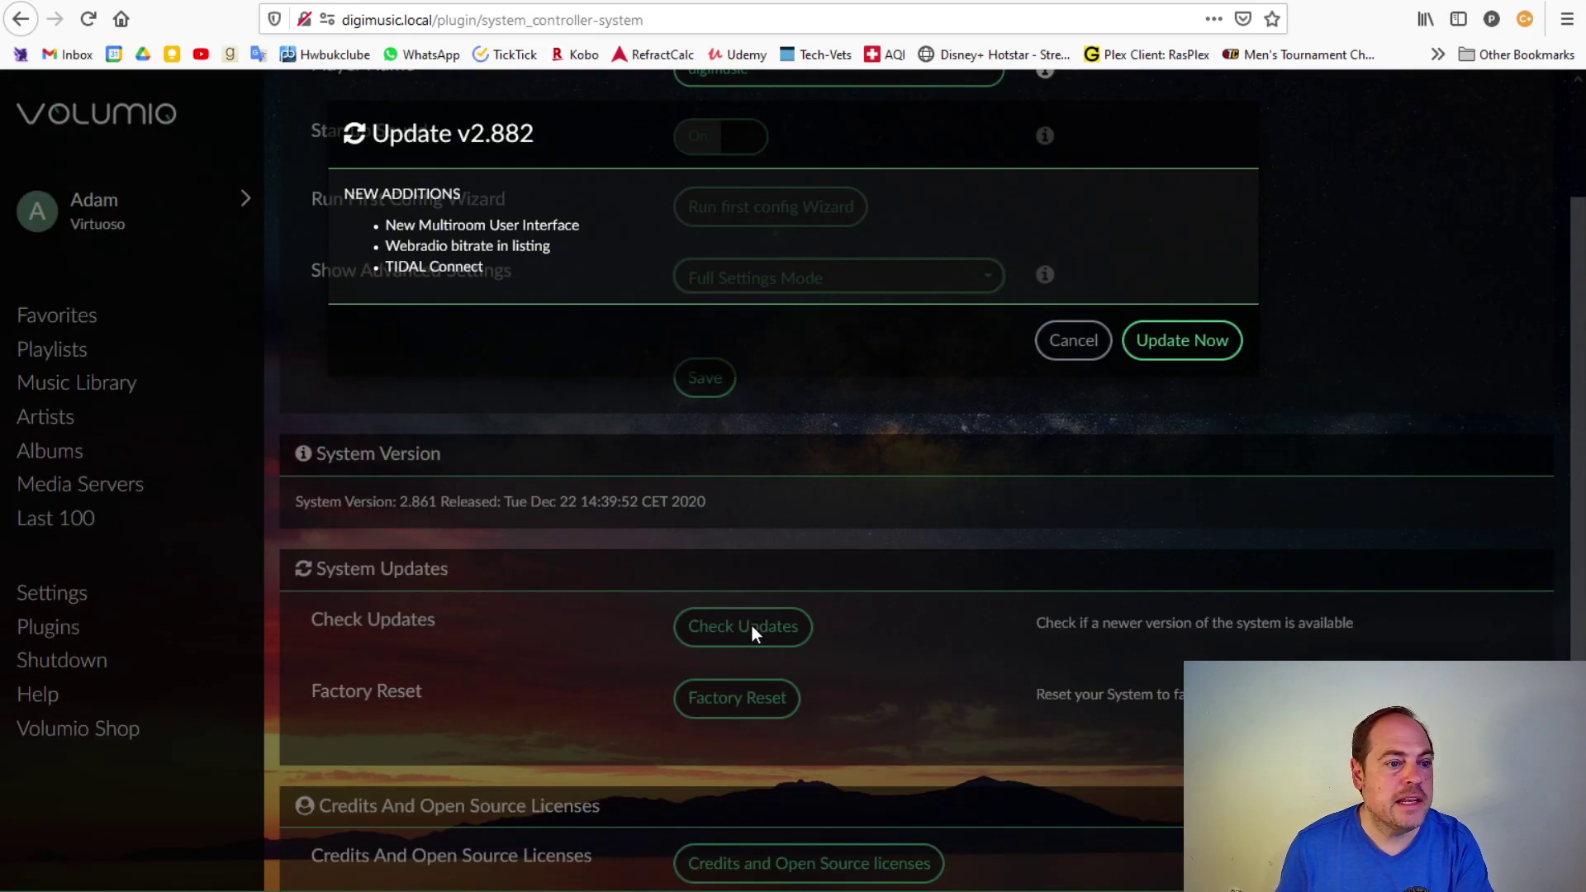
click(1197, 340)
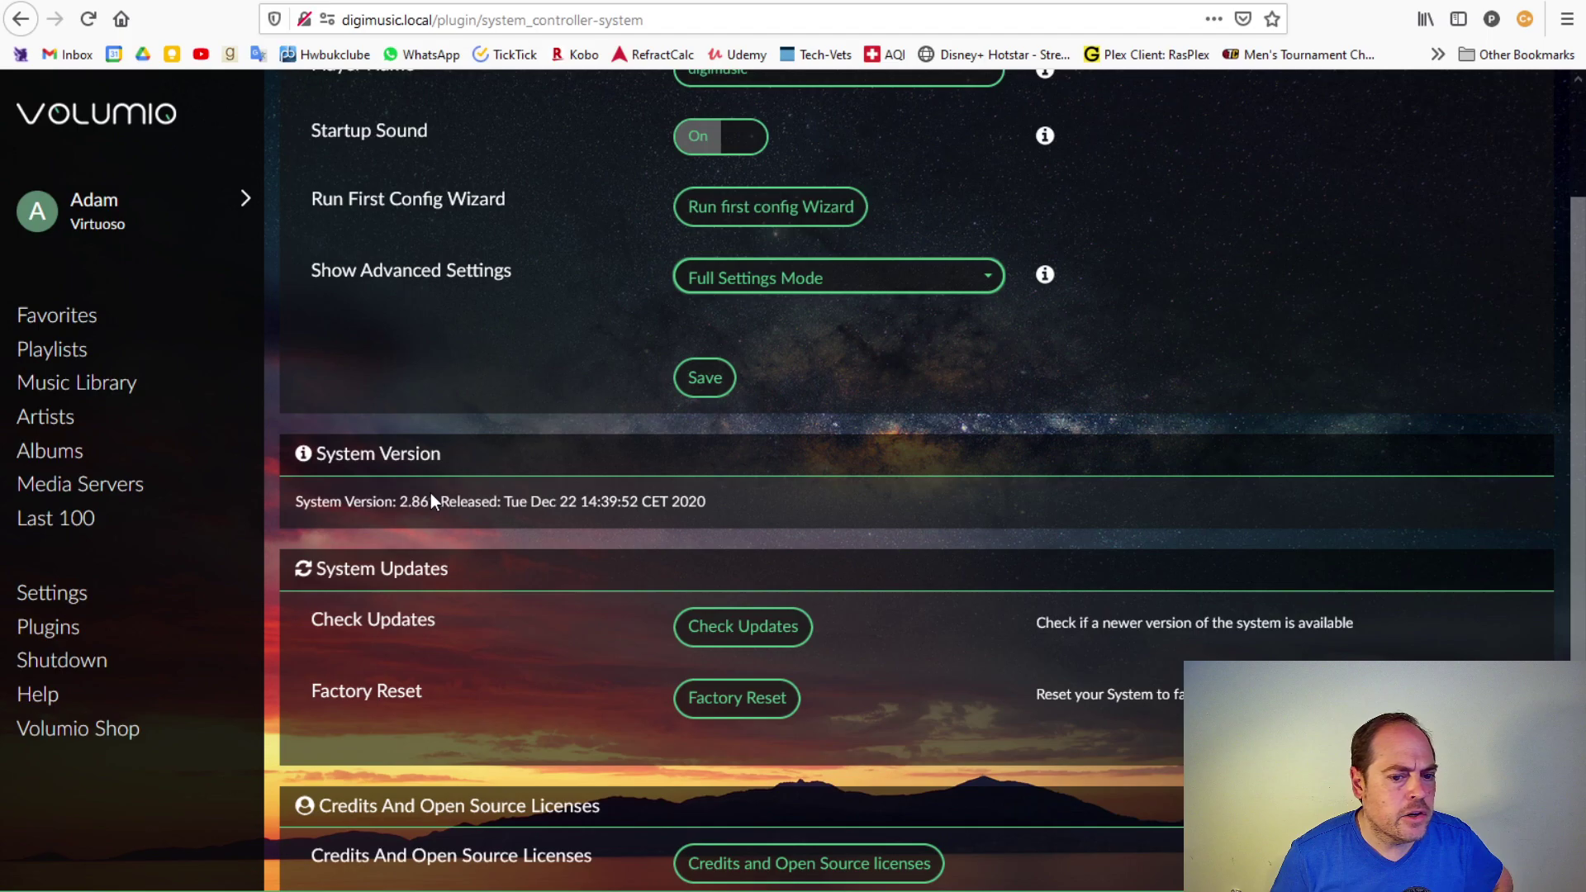
click(88, 18)
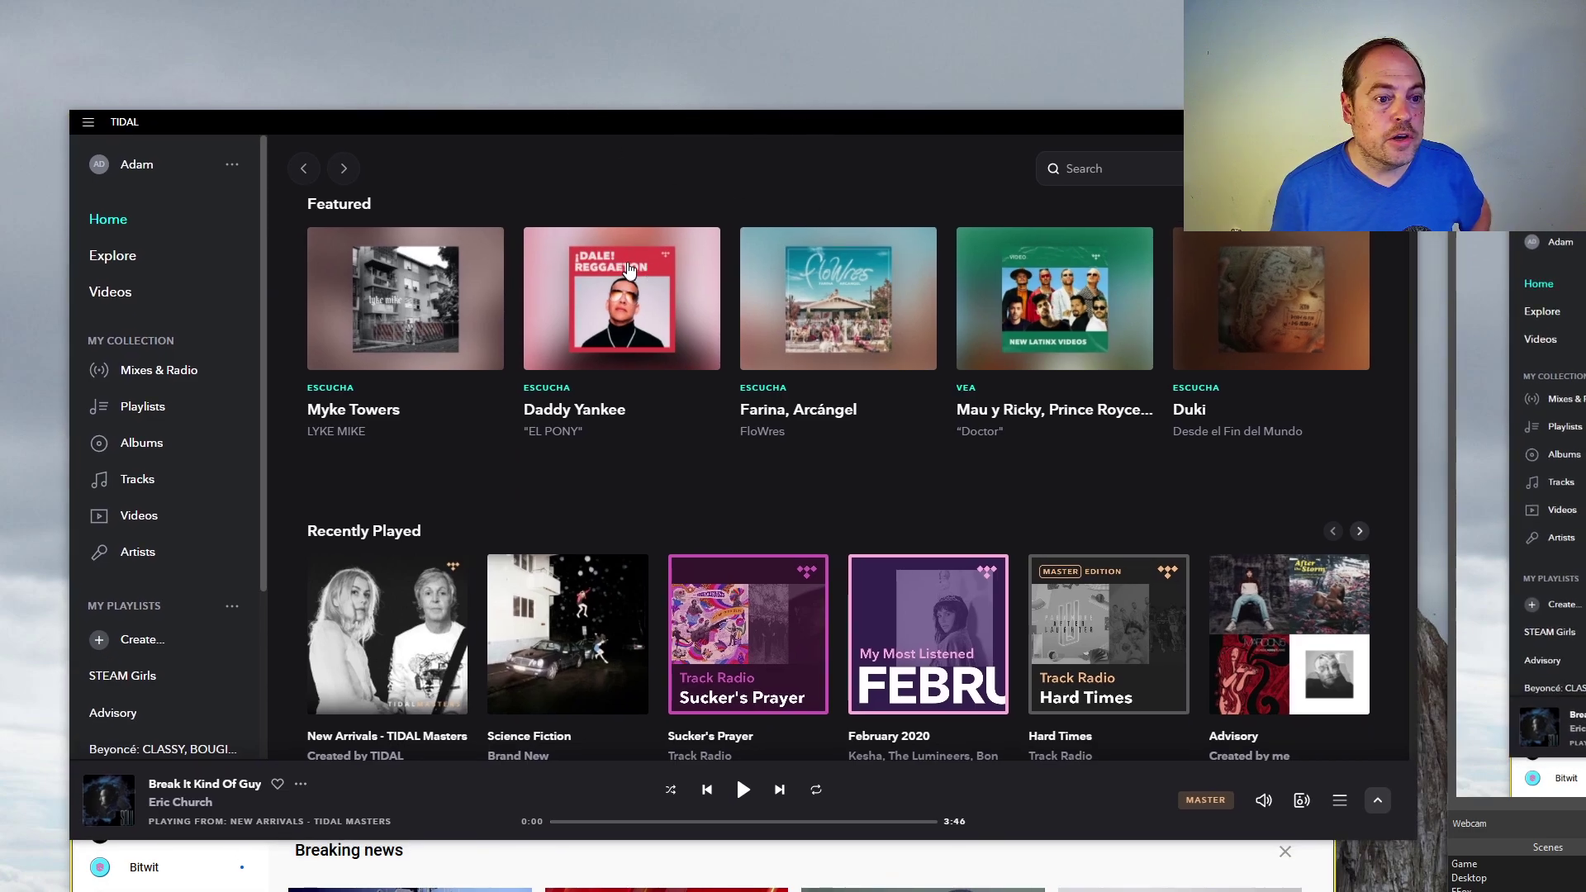
- Open the recently played New Arrivals - TIDAL Masters playlist in TIDAL, and briefly play Break It Kind Of Guy before pausing it
scroll(453, 748, down, 1)
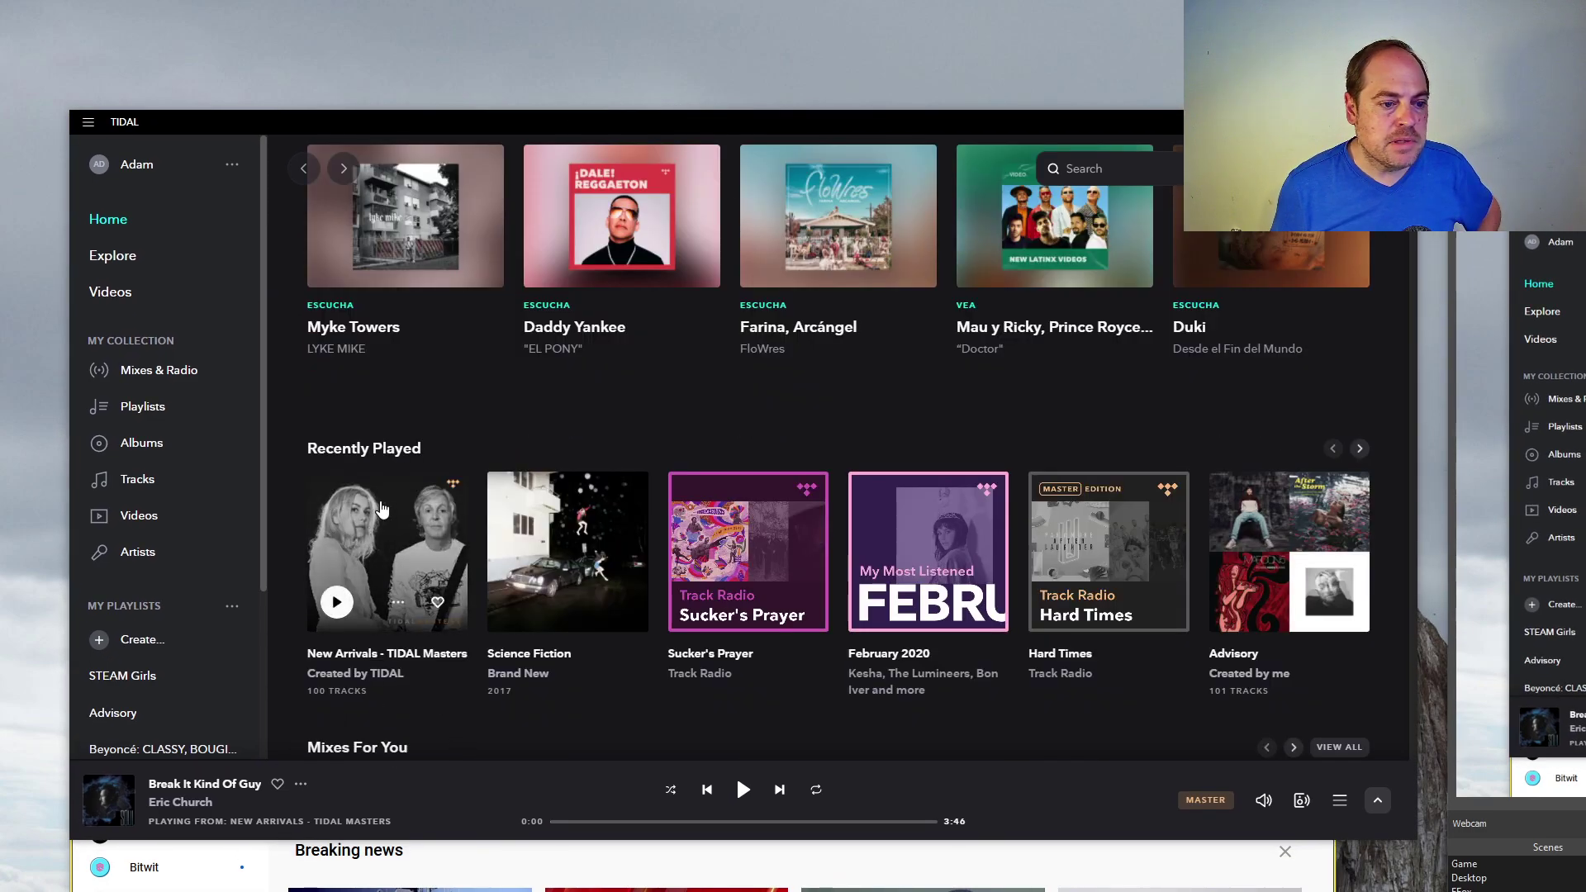
click(383, 507)
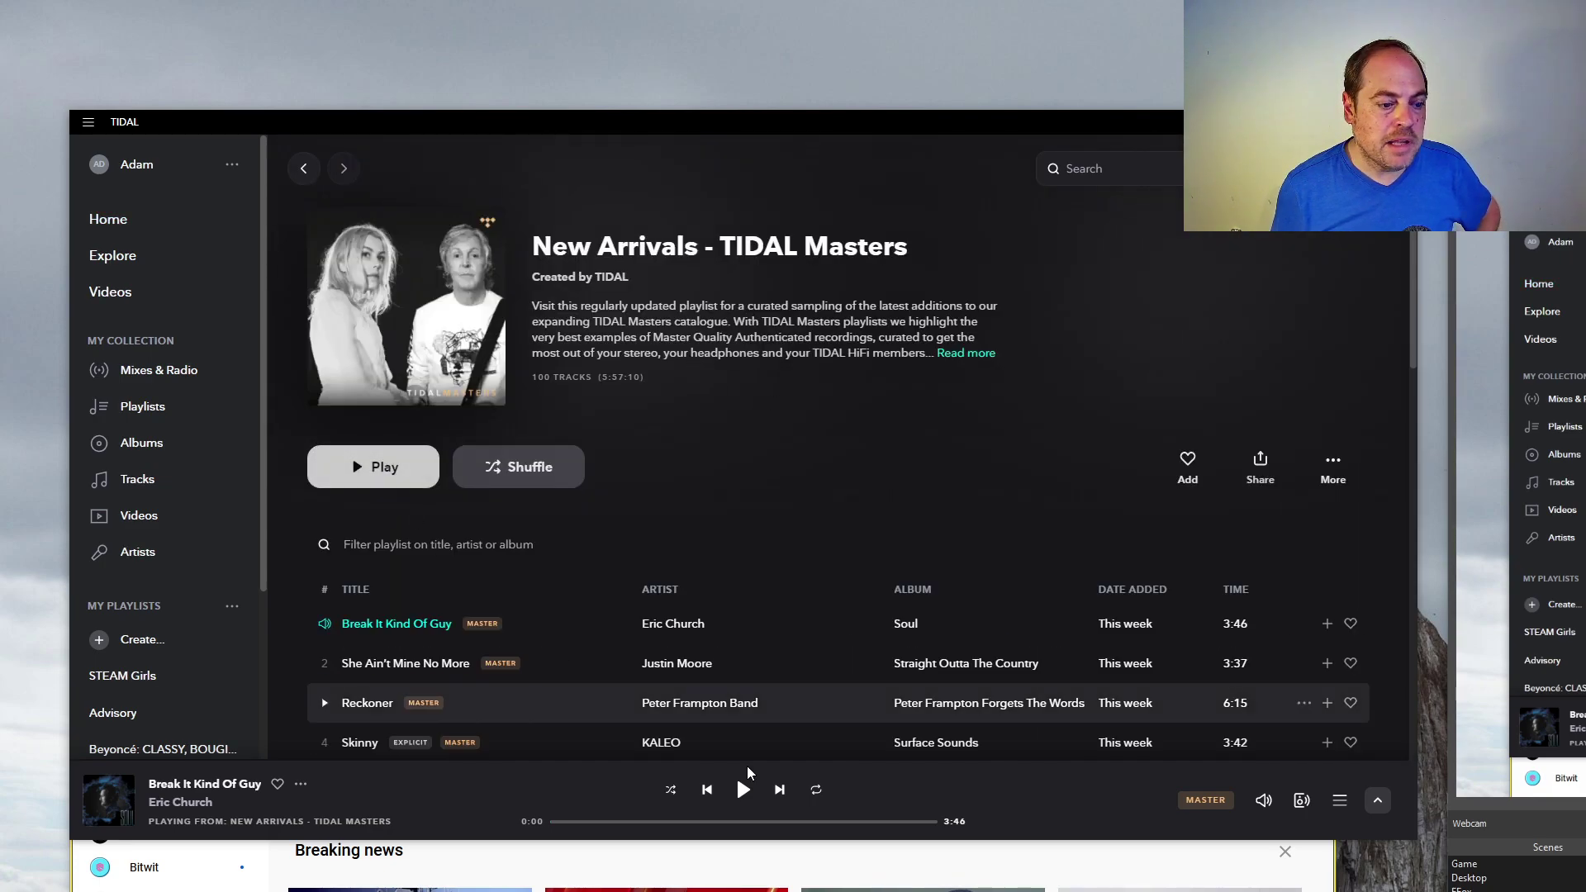
click(1301, 800)
click(1302, 800)
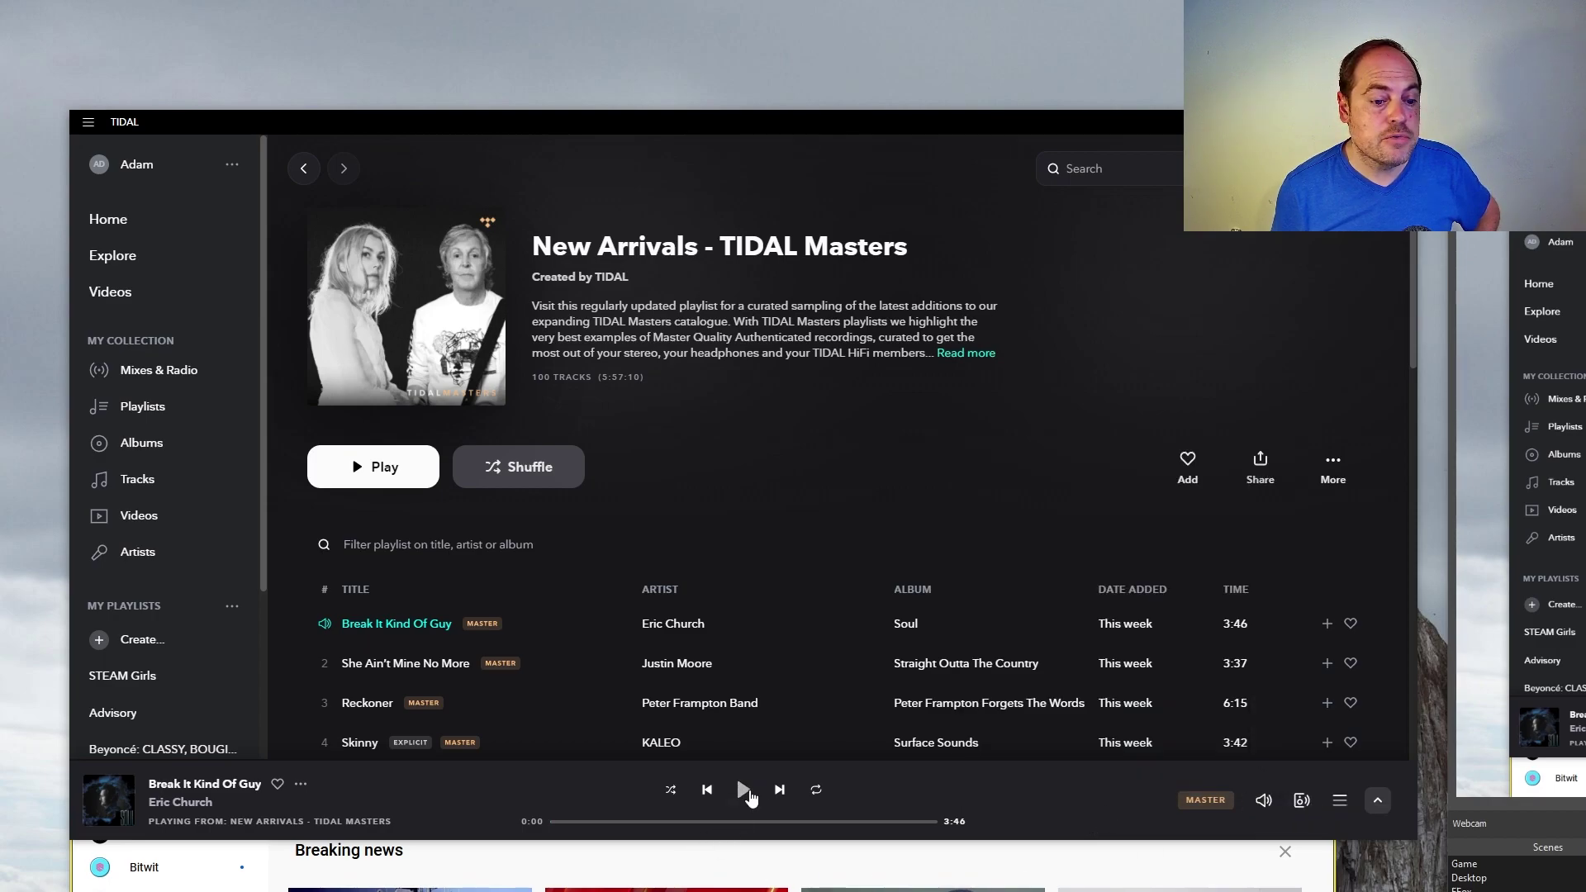
click(746, 793)
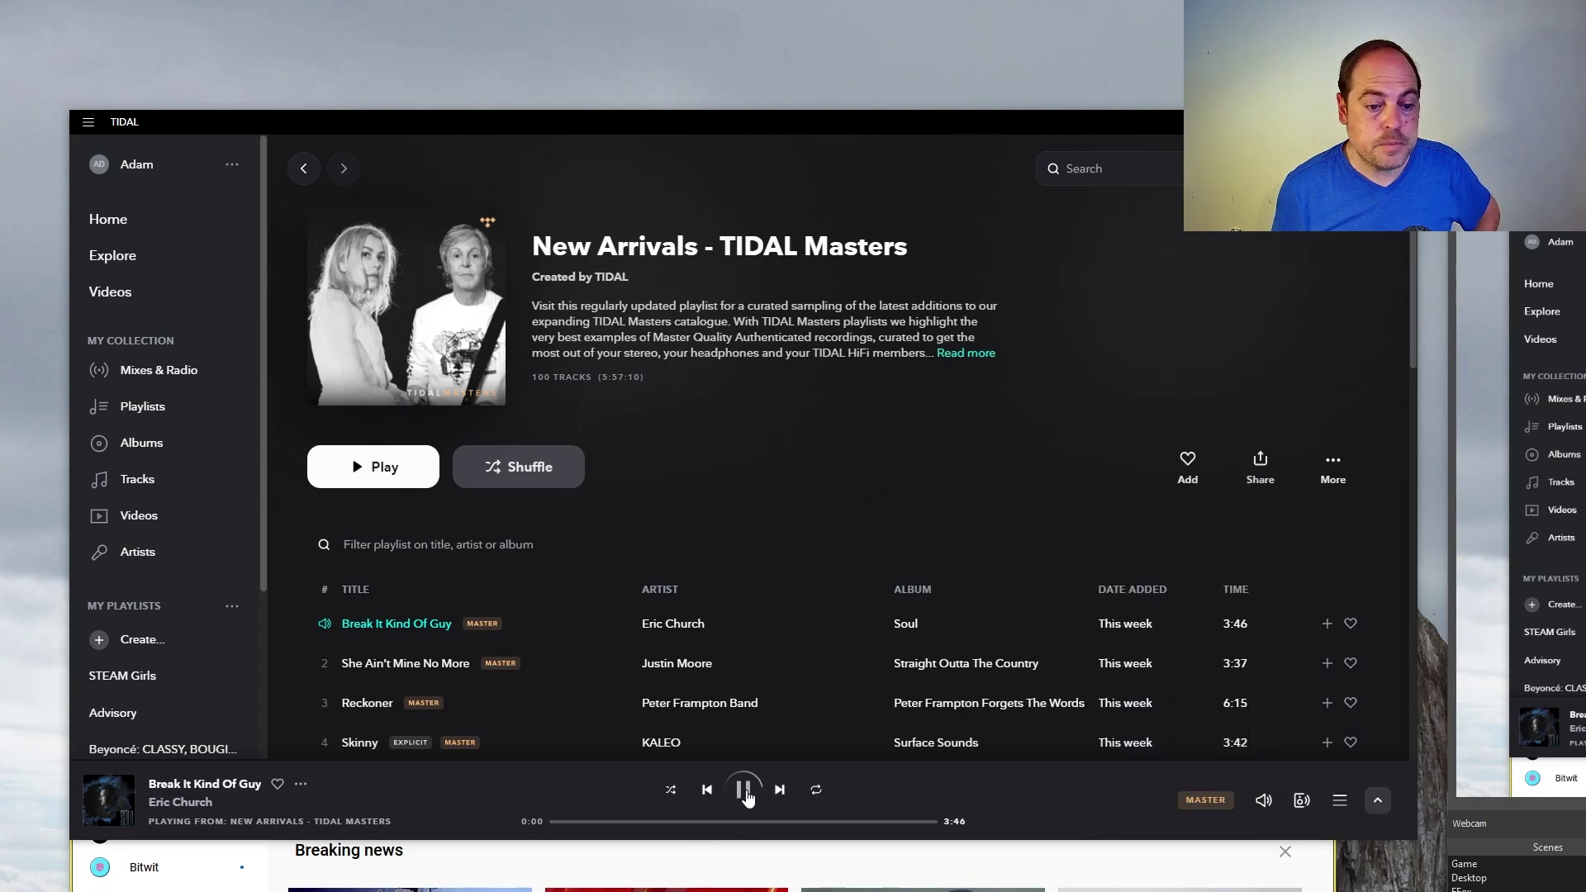
click(745, 791)
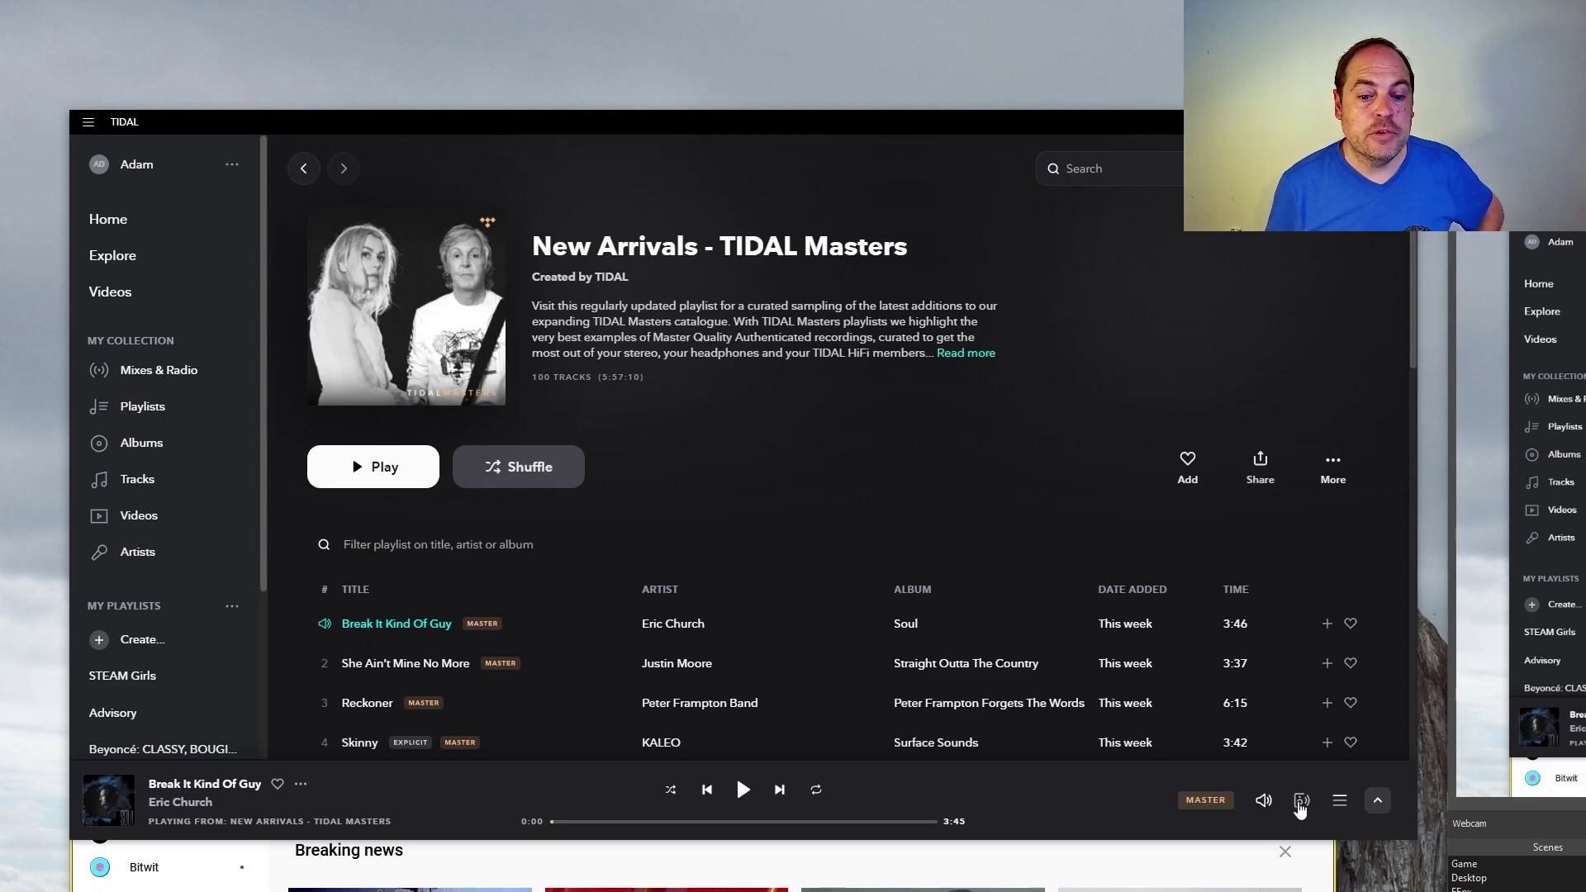
- Switch TIDAL's sound output to the digimusic TIDAL Connect device, and briefly play the current track through it before pausing
click(1300, 801)
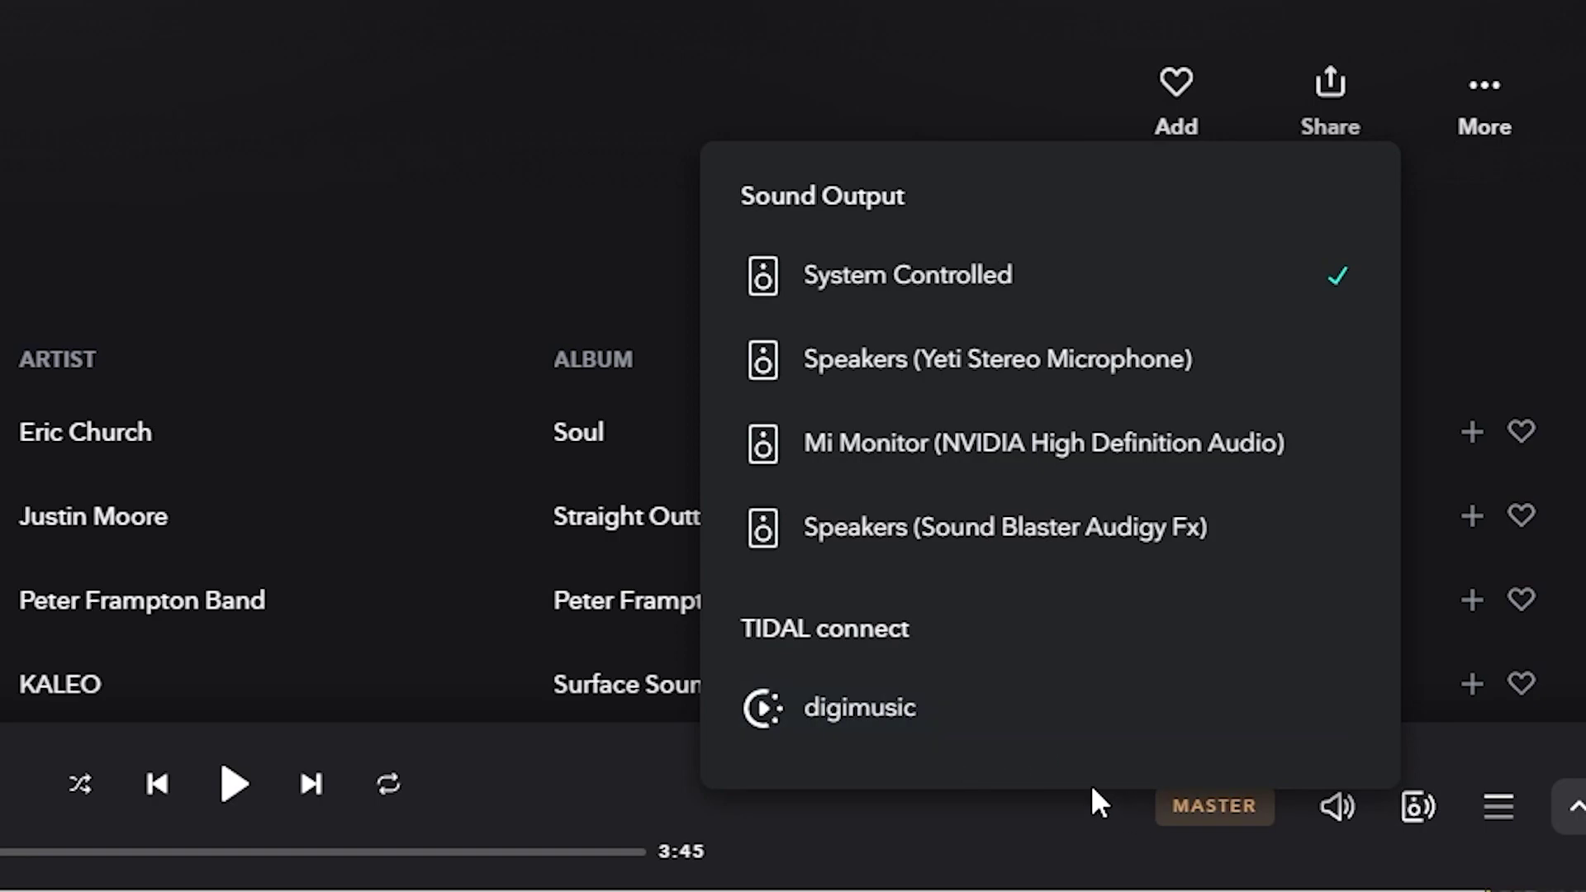
click(991, 712)
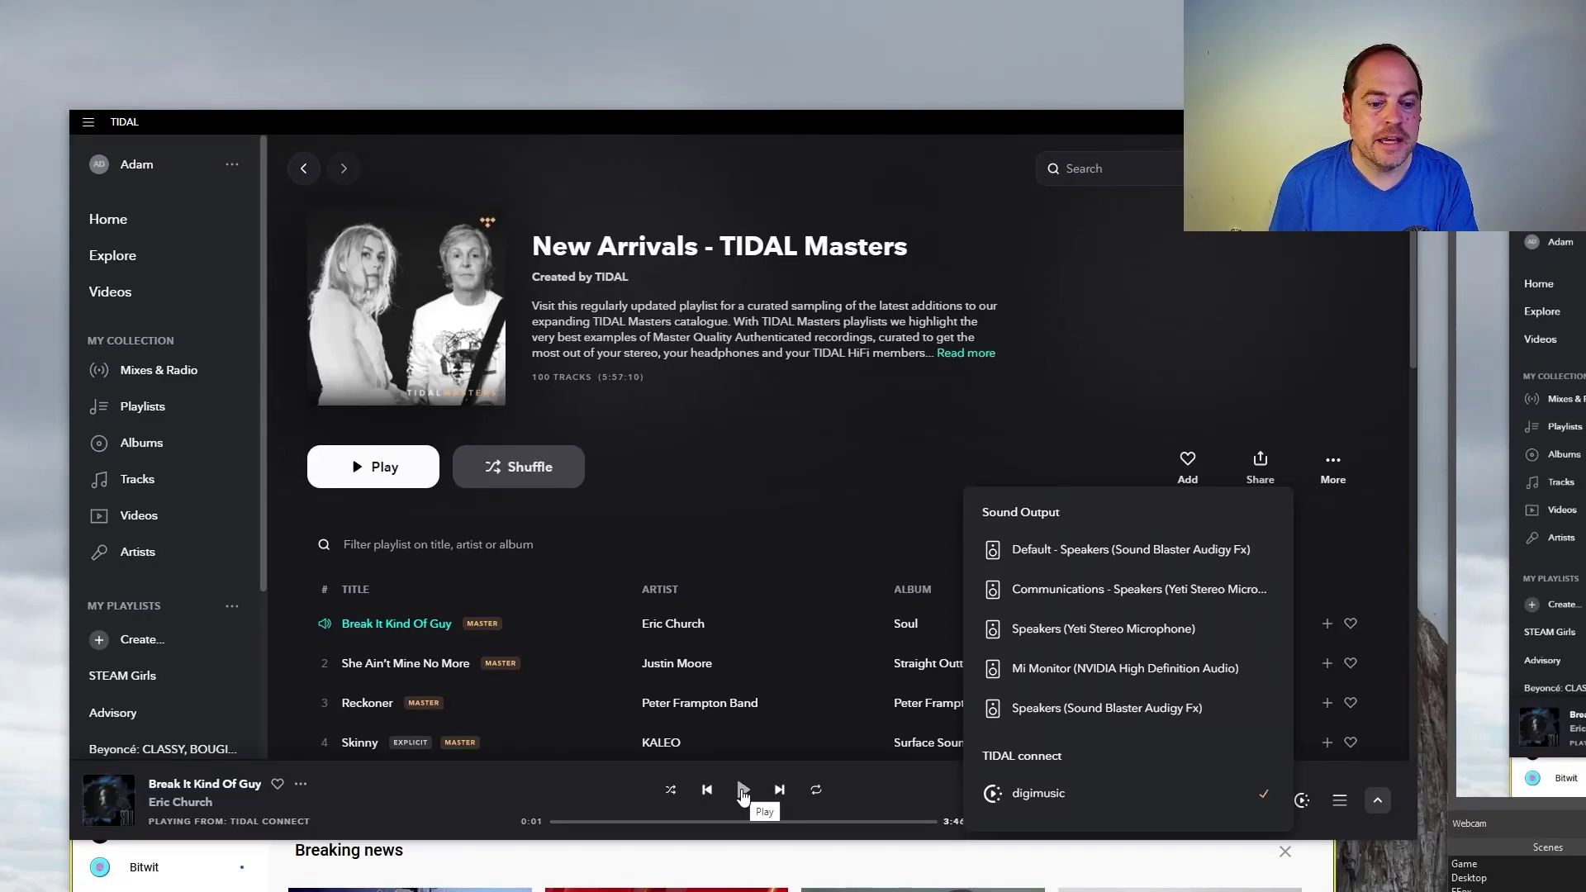
click(742, 794)
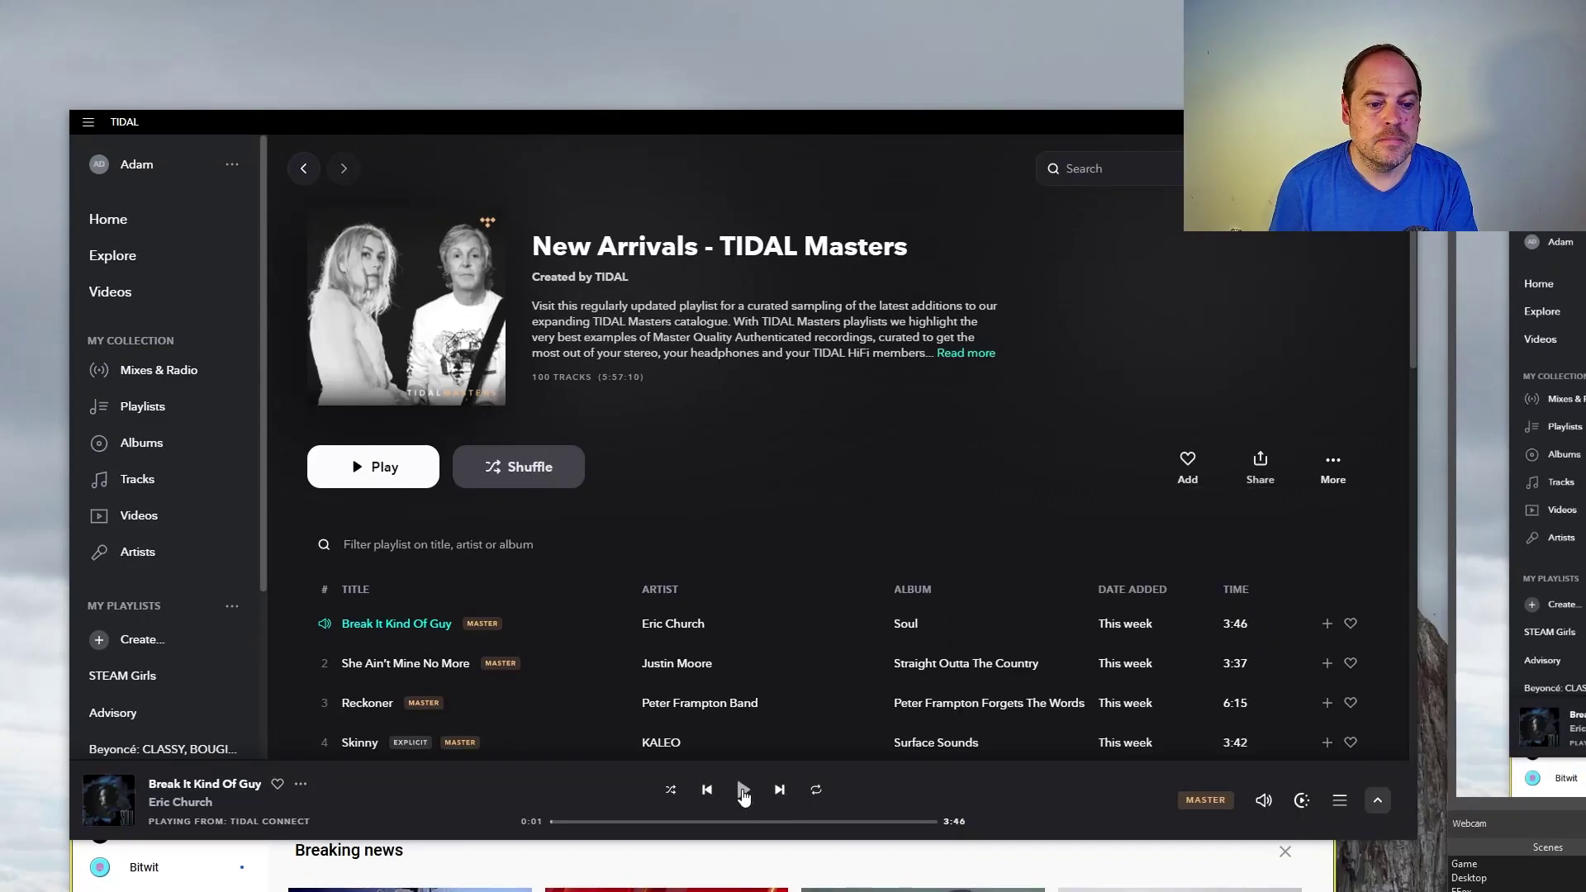
click(743, 794)
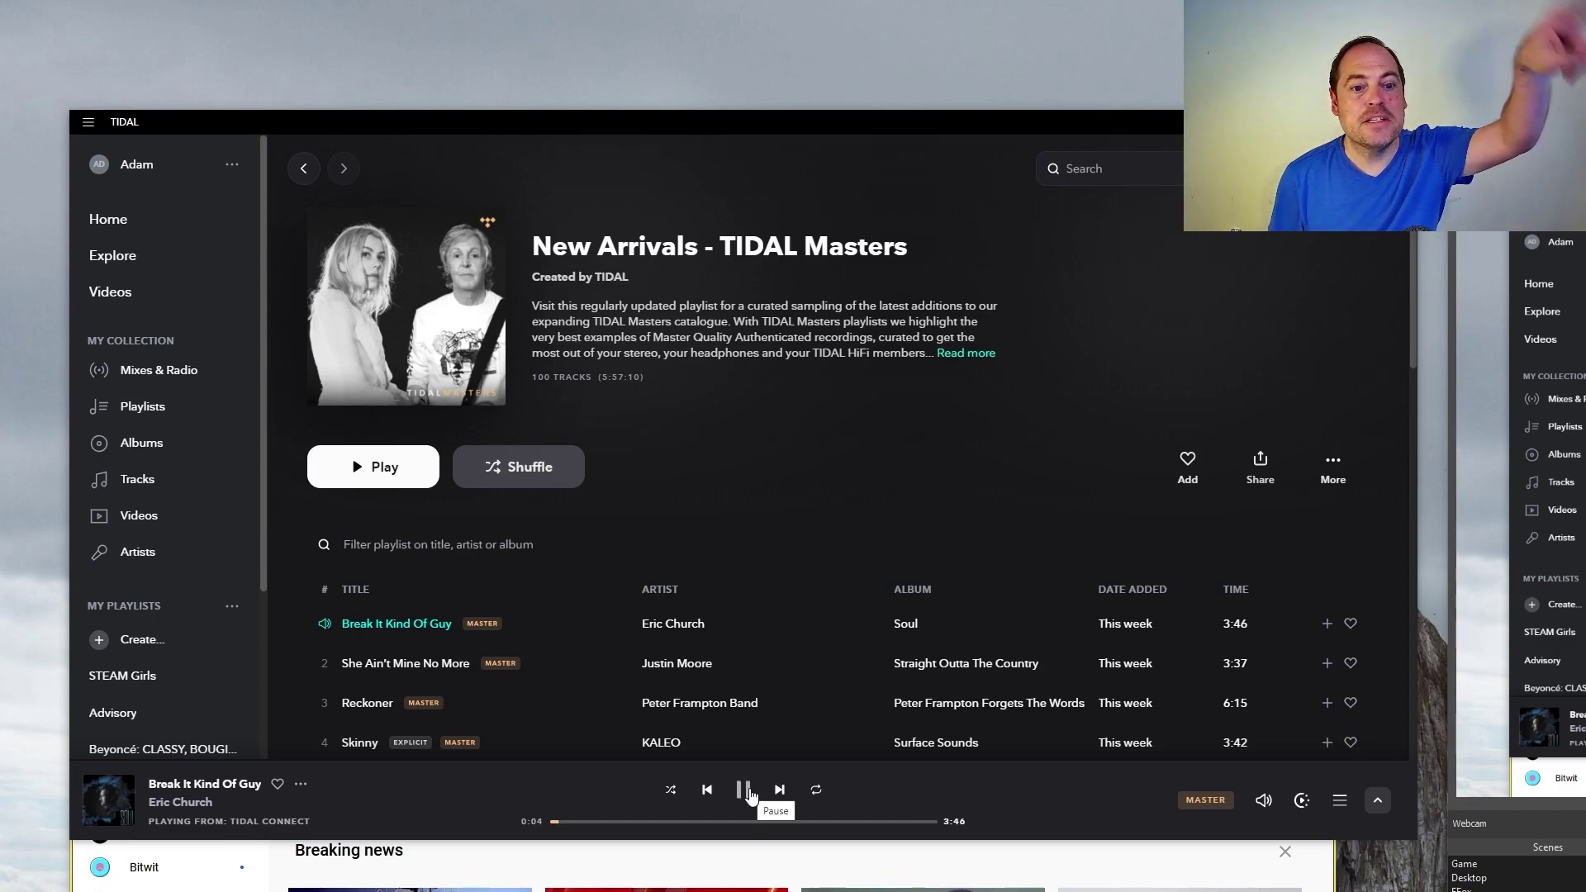
click(751, 794)
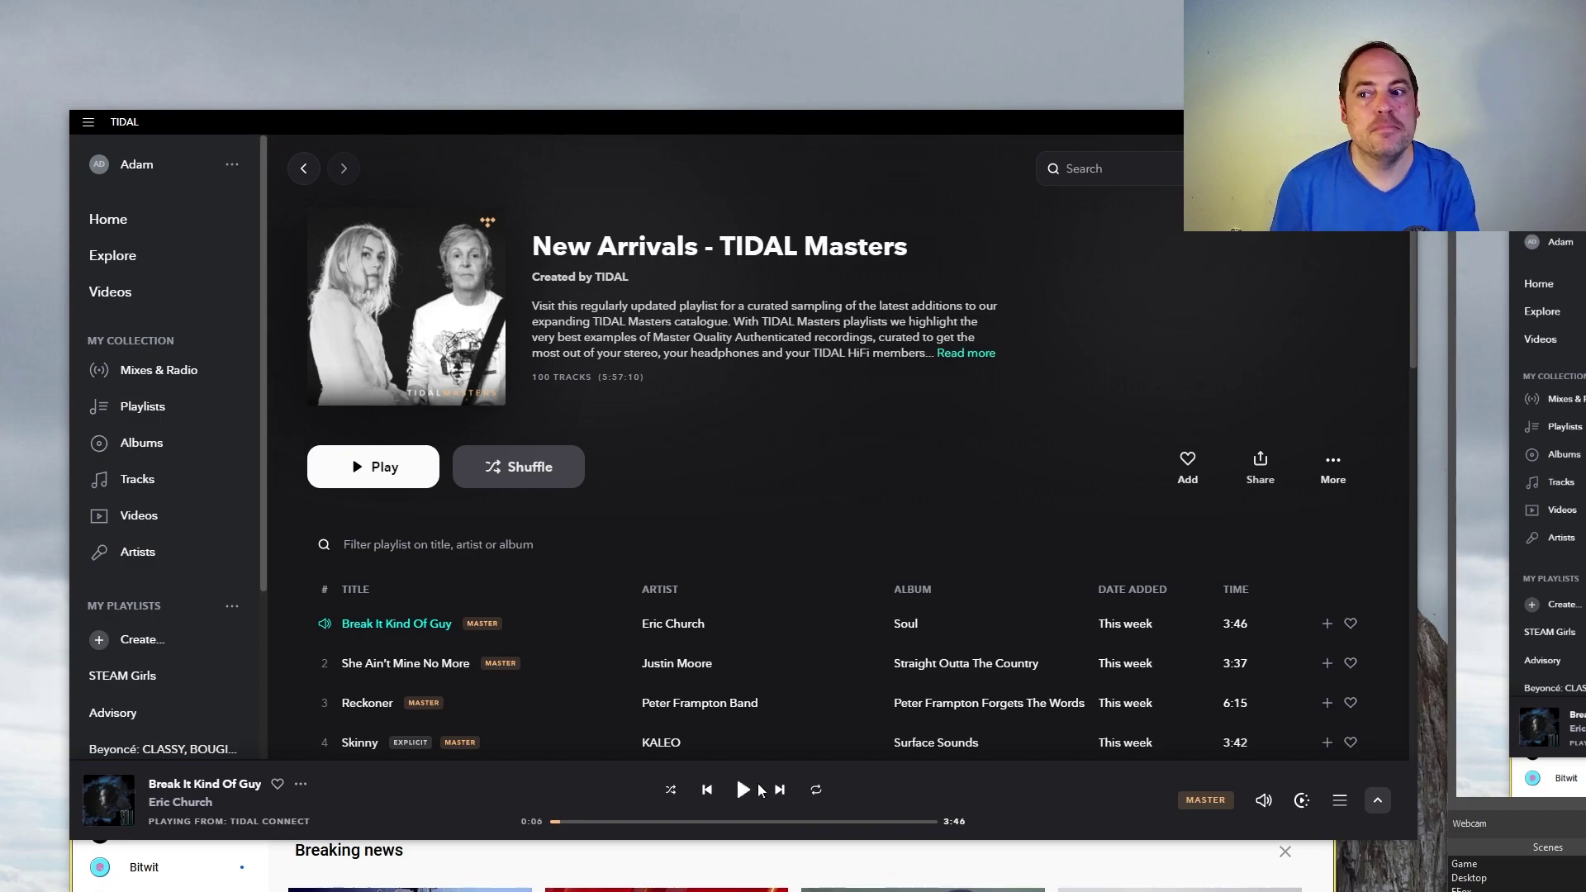